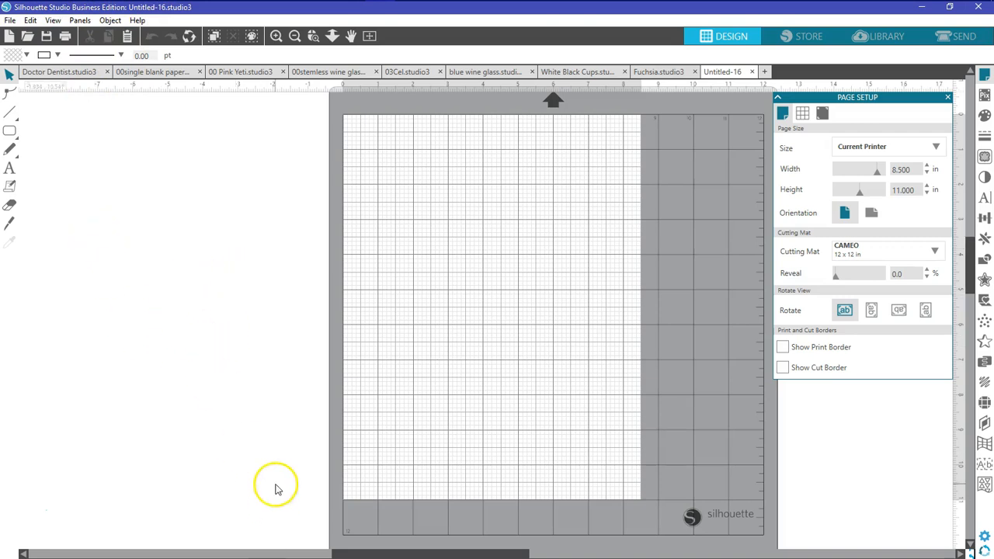
- Set the page size to Automatic (CAMEO) in the page setup
{"action": "left_click_drag", "start_coordinate": [341, 553], "coordinate": [356, 553]}
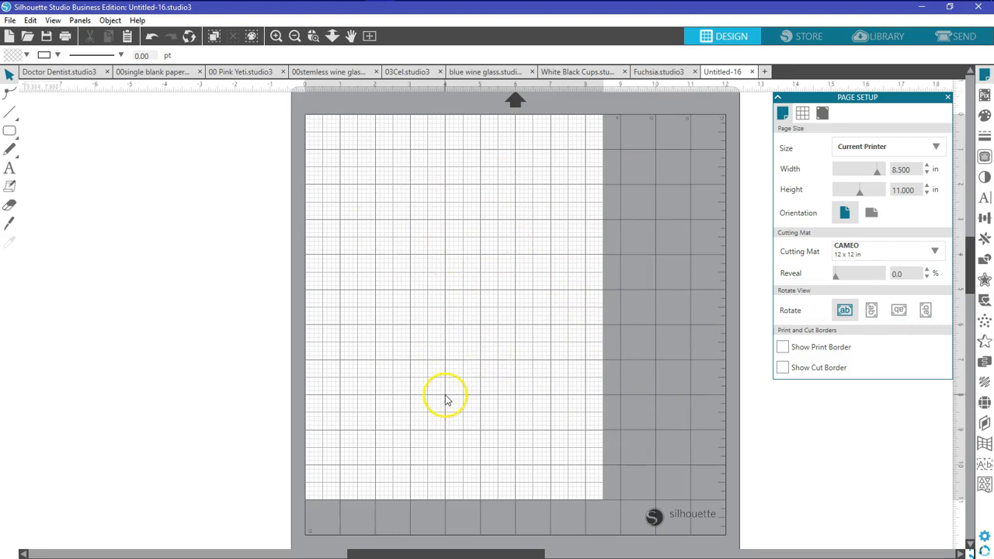
{"action": "left_click", "coordinate": [783, 116]}
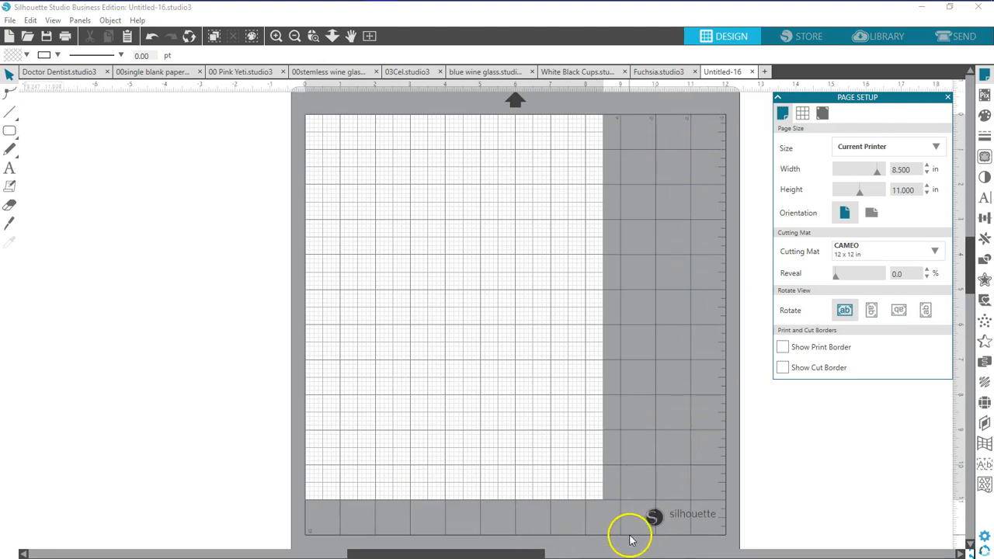
{"action": "left_click", "coordinate": [937, 150]}
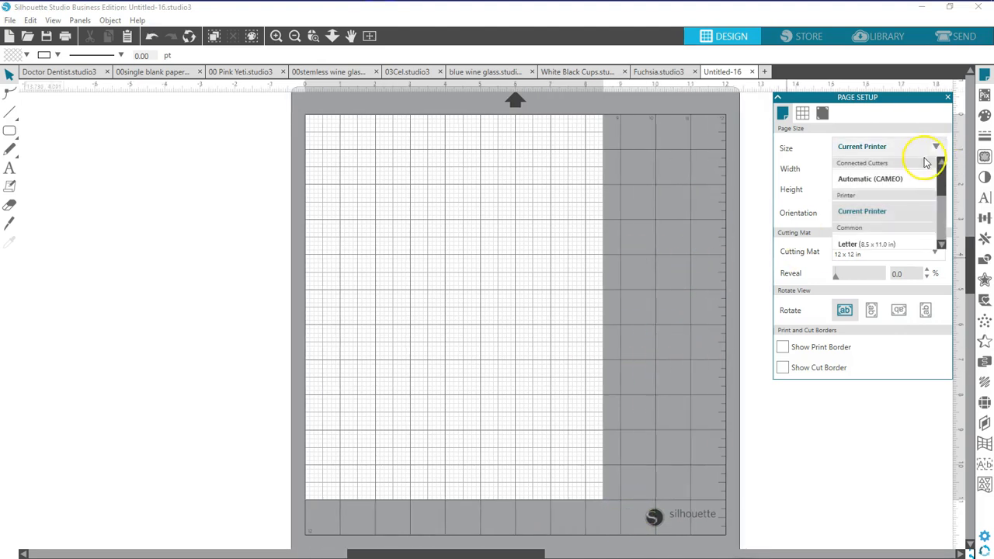
{"action": "left_click", "coordinate": [854, 184]}
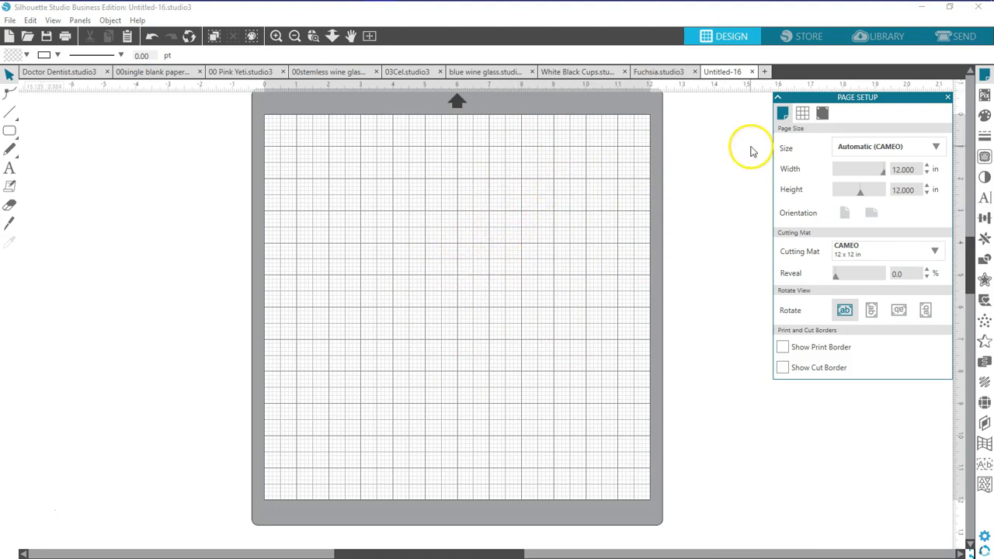
- Turn off snapping to guides in the grid settings, and toggle the grid's display off and back on
{"action": "left_click", "coordinate": [802, 115]}
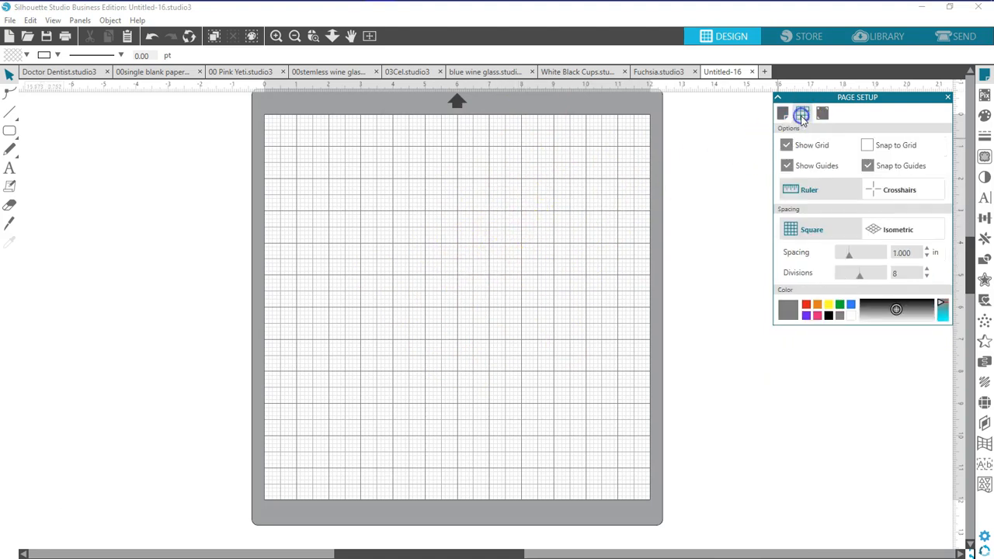
{"action": "left_click", "coordinate": [787, 145]}
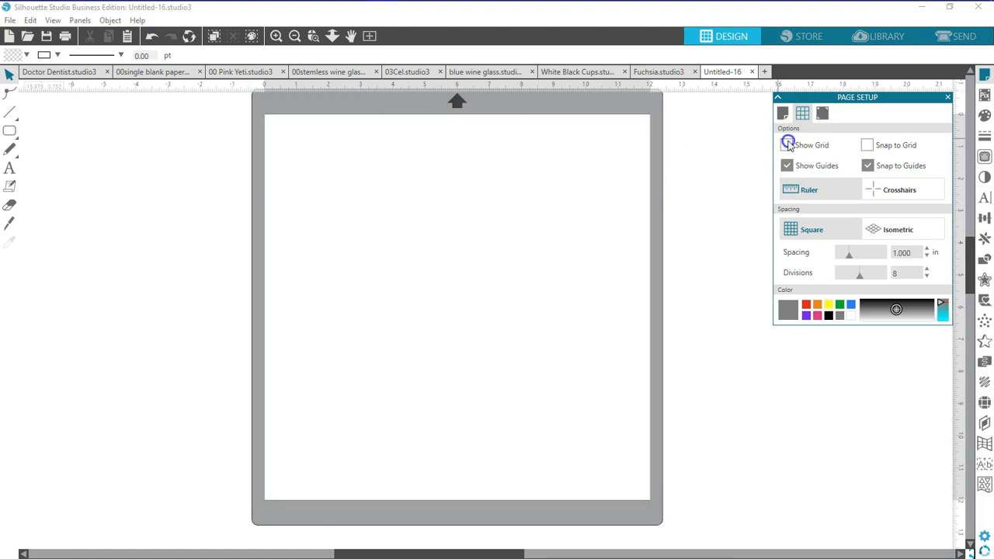
{"action": "left_click", "coordinate": [787, 145]}
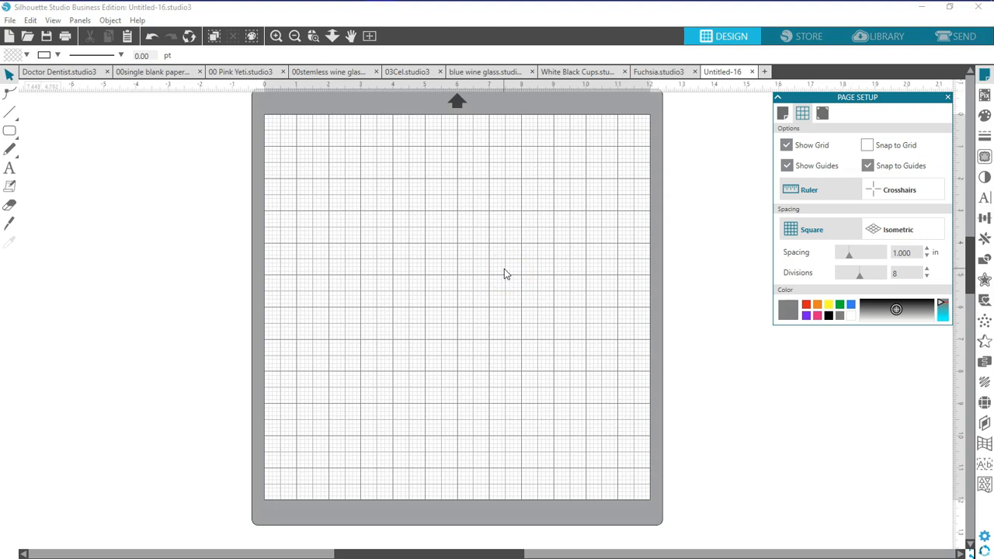
{"action": "left_click", "coordinate": [868, 167]}
{"action": "left_click", "coordinate": [786, 166]}
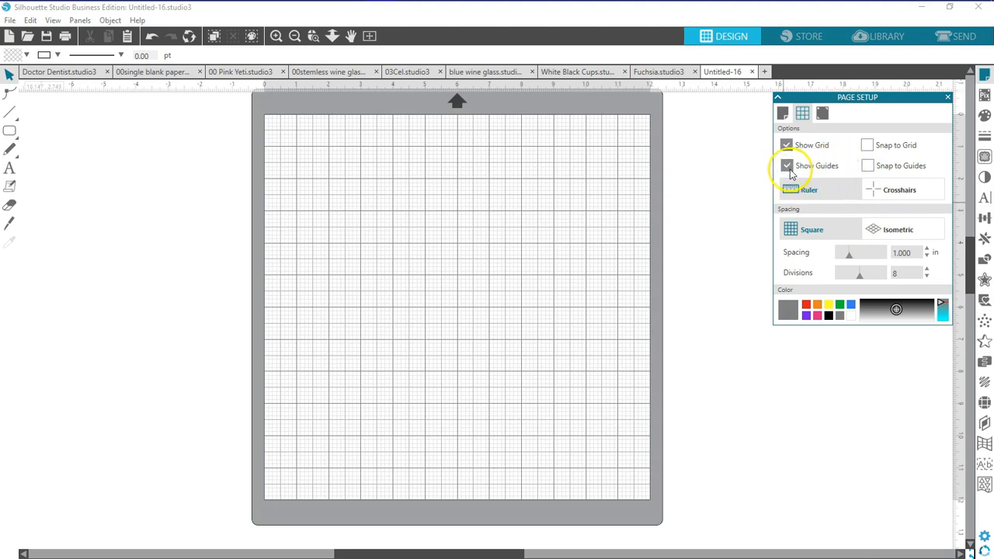
{"action": "left_click", "coordinate": [786, 146]}
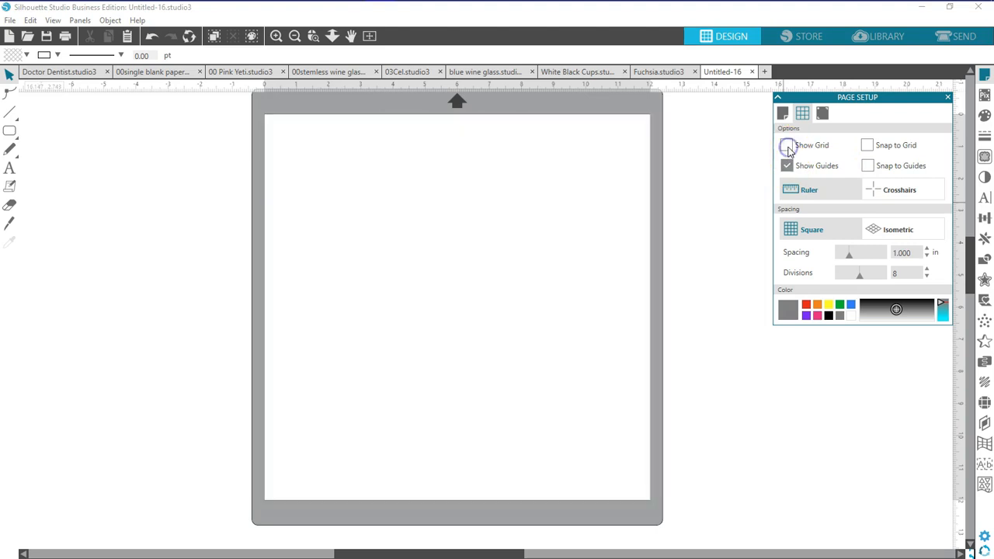
{"action": "left_click", "coordinate": [786, 146]}
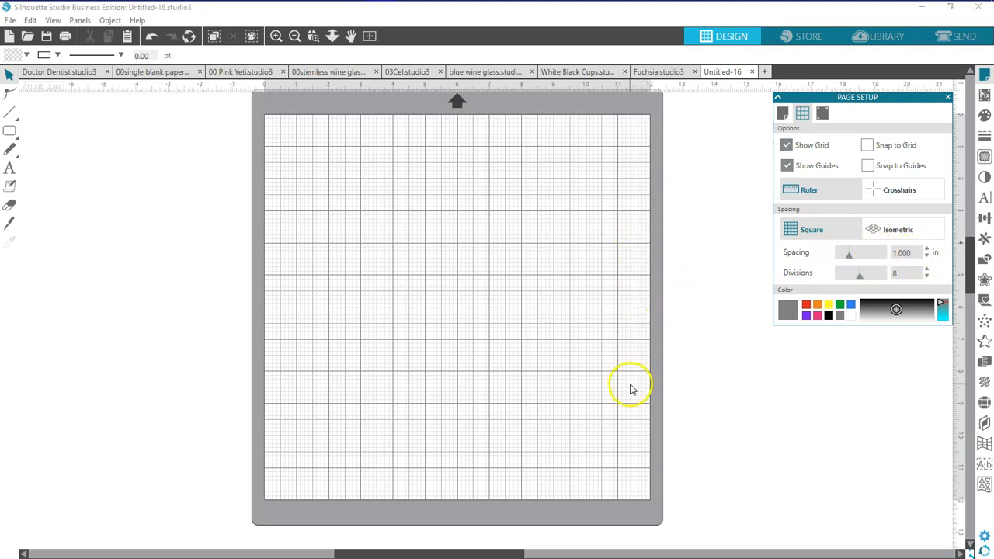
- Switch the page size to Current Printer and back to Automatic (CAMEO)
{"action": "left_click", "coordinate": [782, 113]}
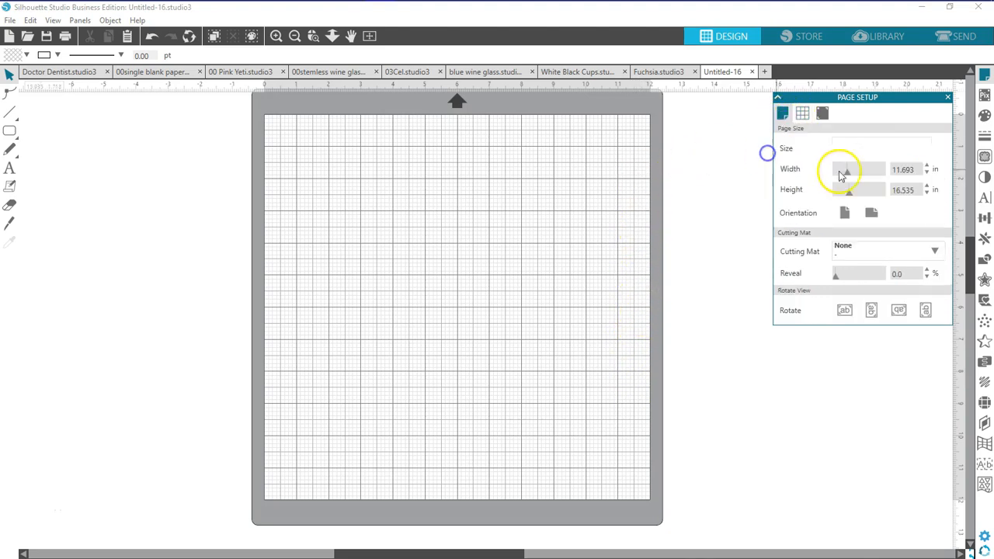
{"action": "left_click", "coordinate": [936, 146]}
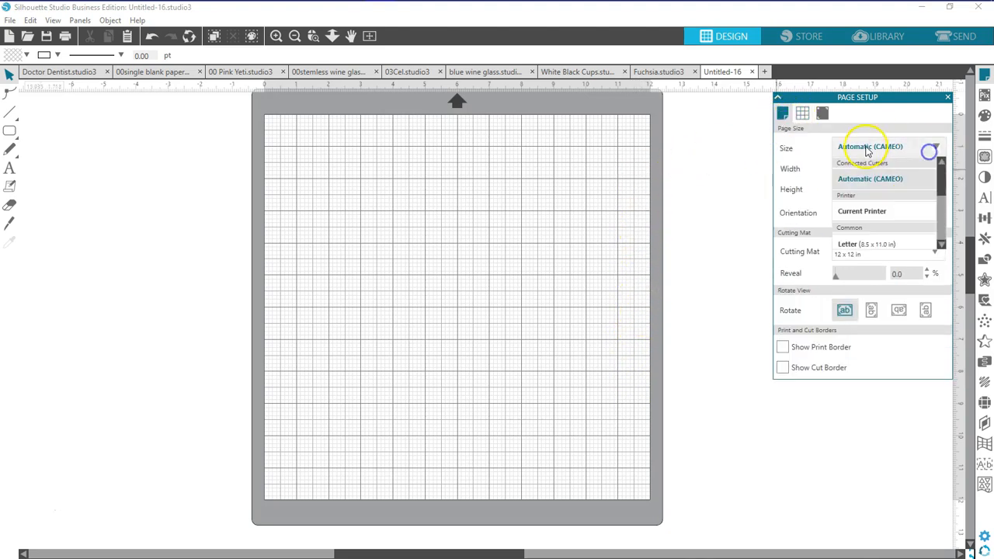
{"action": "left_click", "coordinate": [871, 215]}
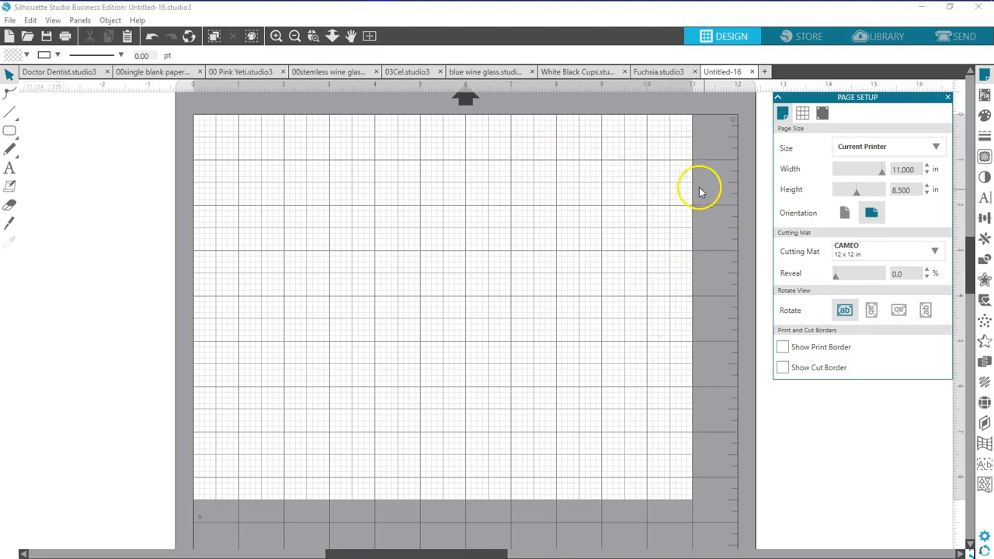
{"action": "left_click", "coordinate": [935, 147]}
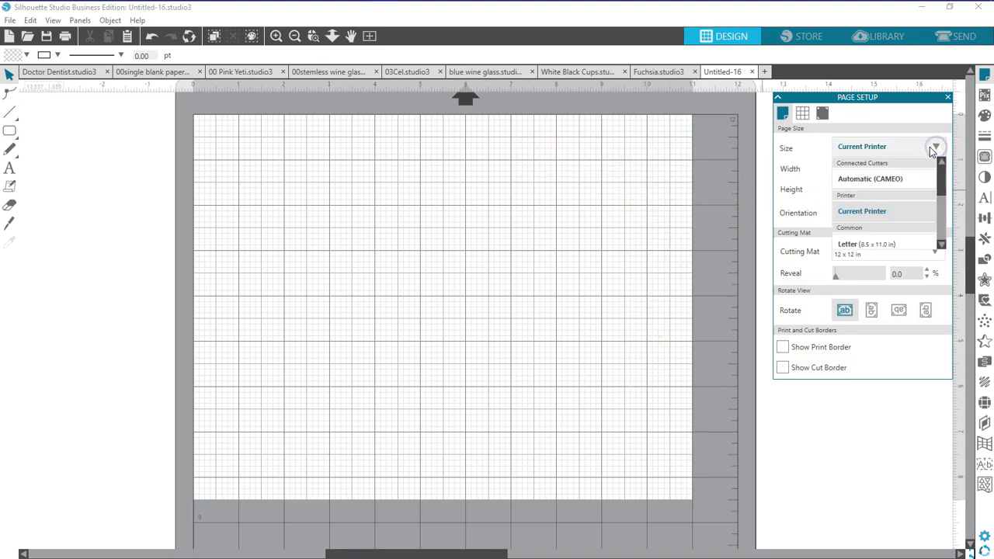
{"action": "left_click", "coordinate": [864, 181]}
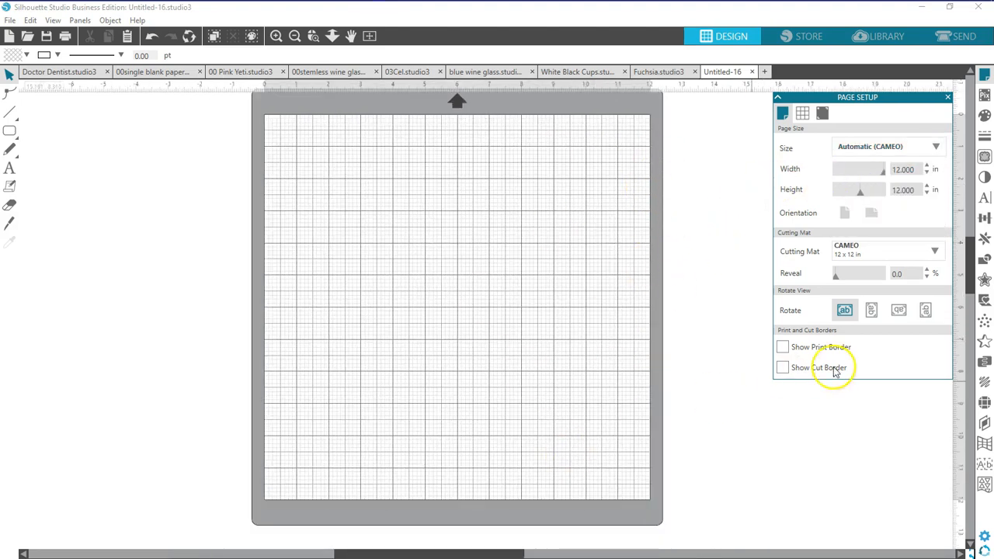
- Try 15 and 1 divisions per grid square, and set the grid divisions to 4
{"action": "left_click", "coordinate": [802, 113]}
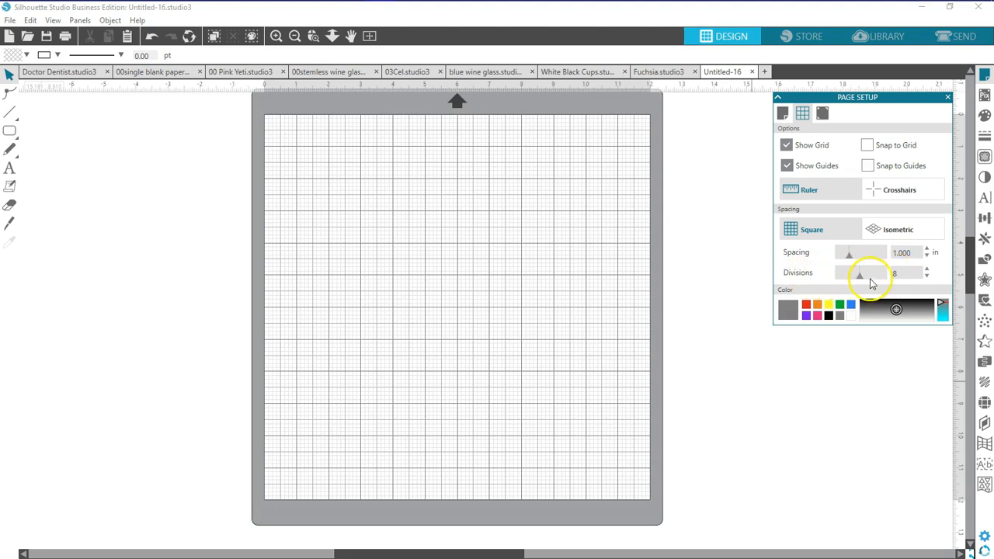
{"action": "left_click_drag", "start_coordinate": [859, 278], "coordinate": [883, 277]}
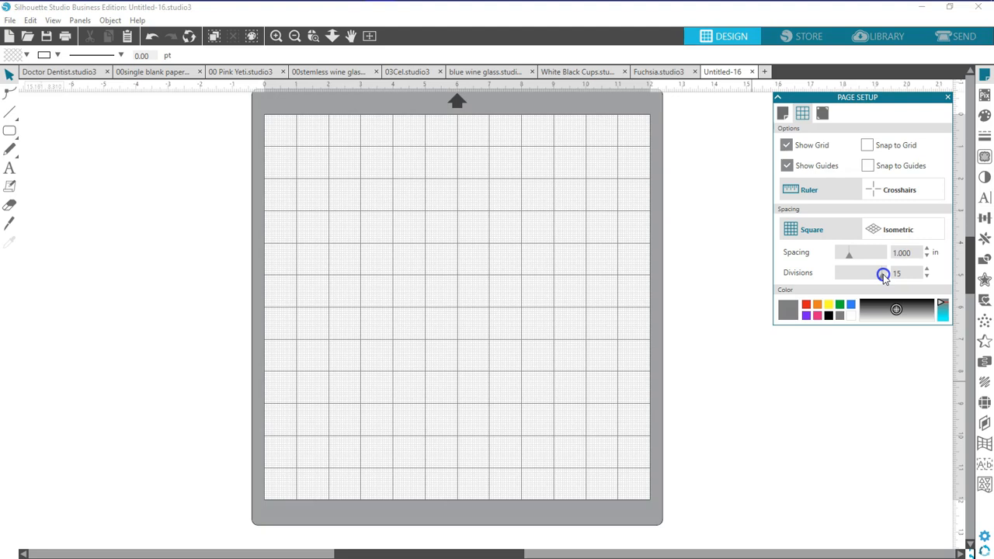
{"action": "left_click_drag", "start_coordinate": [882, 278], "coordinate": [832, 278]}
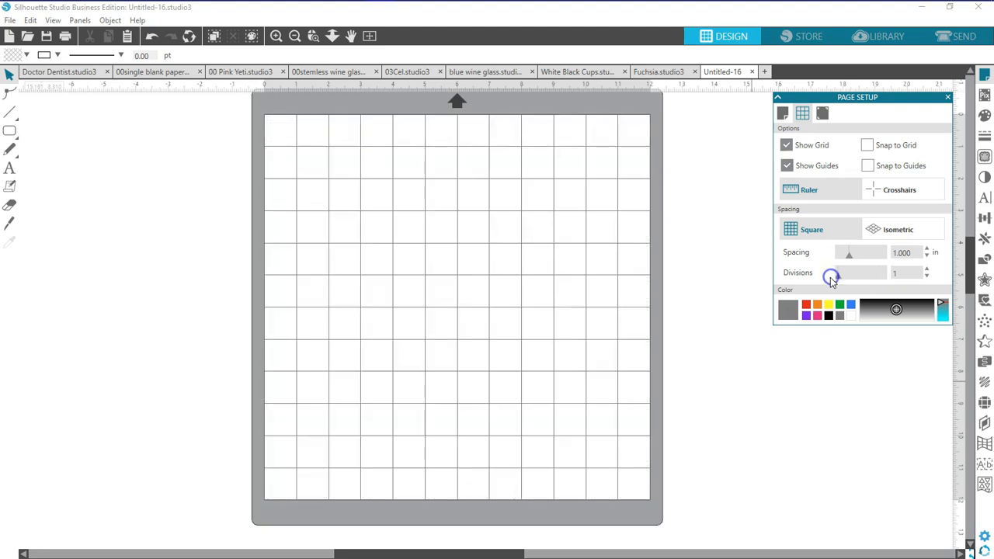
{"action": "left_click", "coordinate": [927, 269]}
{"action": "left_click", "coordinate": [927, 269]}
{"action": "left_click", "coordinate": [927, 269]}
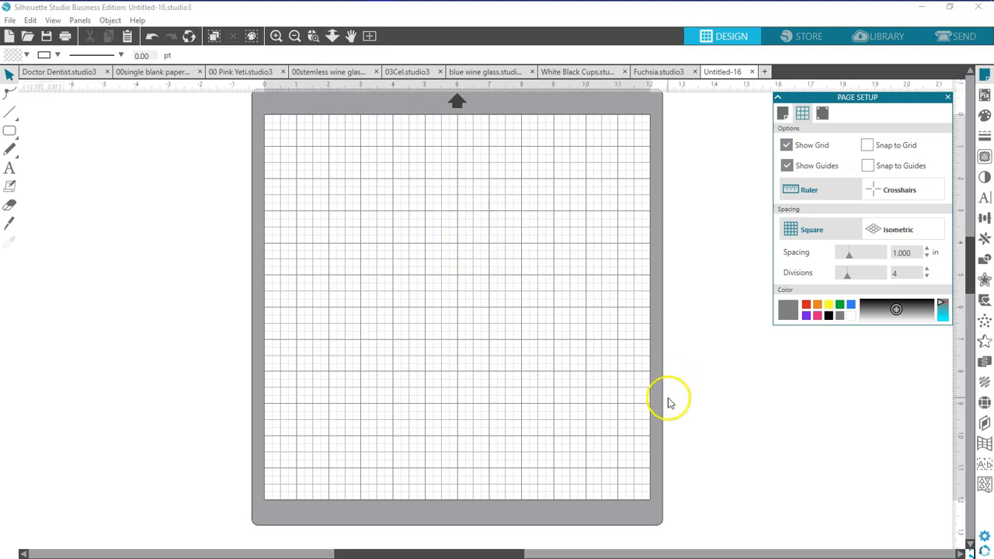
- Show both the print border and the cut border on the page
{"action": "left_click", "coordinate": [781, 115]}
{"action": "left_click", "coordinate": [783, 347]}
{"action": "left_click", "coordinate": [782, 367]}
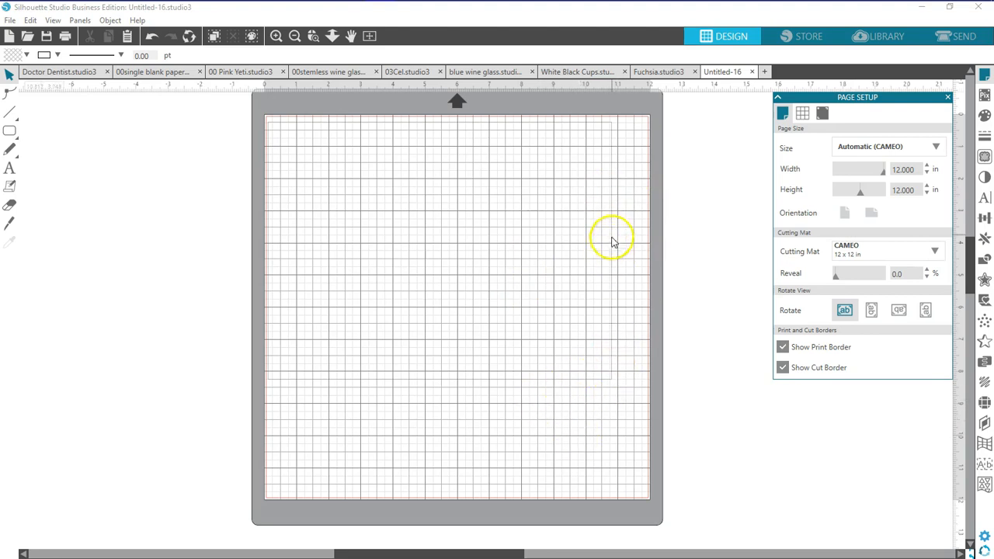
- Toggle the print border and the cut border off and back on to compare their outlines on the page
{"action": "left_click", "coordinate": [275, 35]}
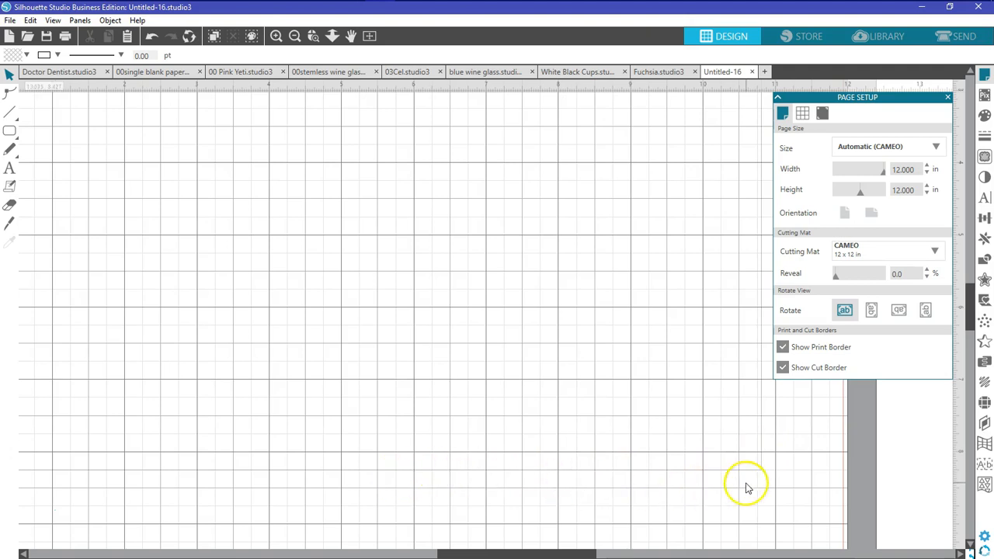
{"action": "left_click", "coordinate": [791, 349]}
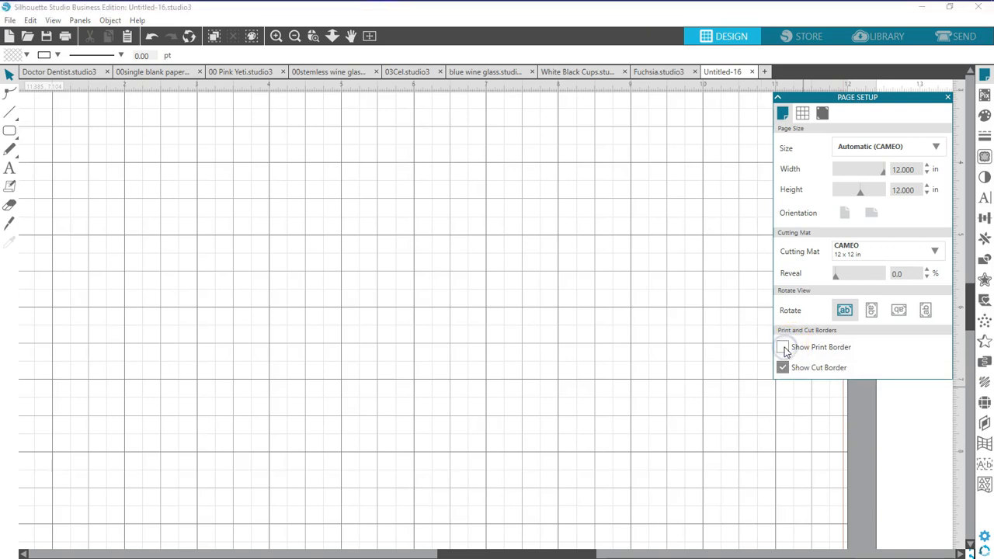
{"action": "left_click", "coordinate": [784, 350]}
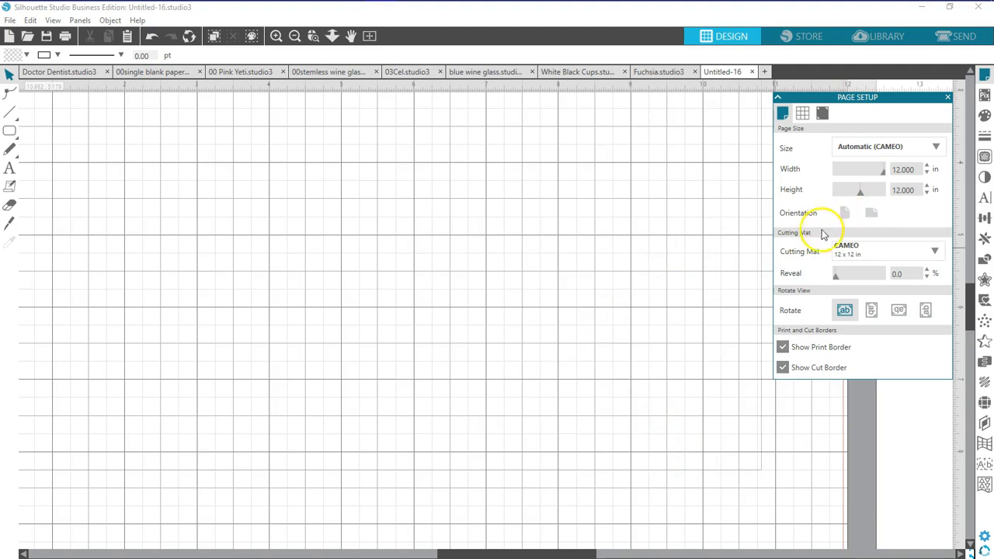
{"action": "left_click", "coordinate": [368, 37]}
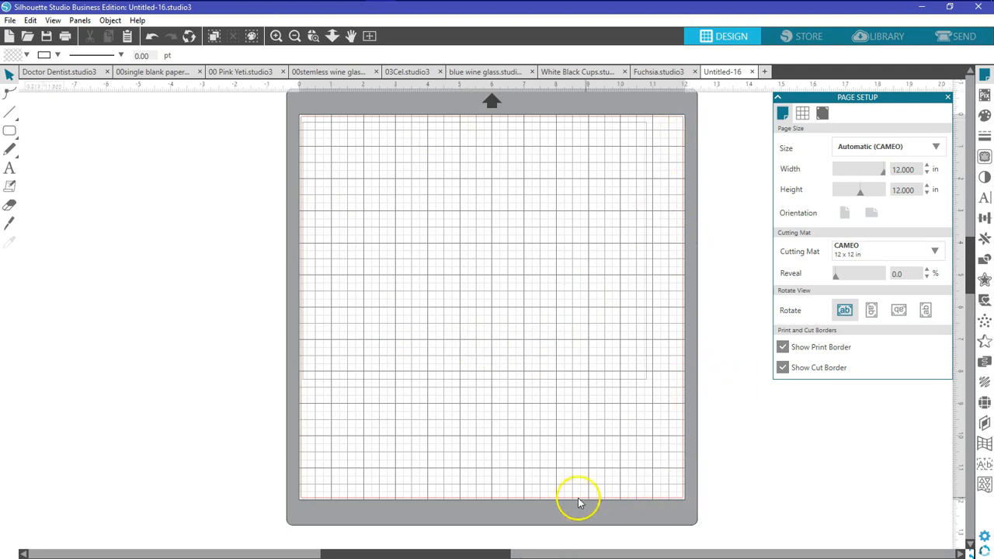
{"action": "left_click", "coordinate": [782, 367]}
{"action": "left_click", "coordinate": [783, 368]}
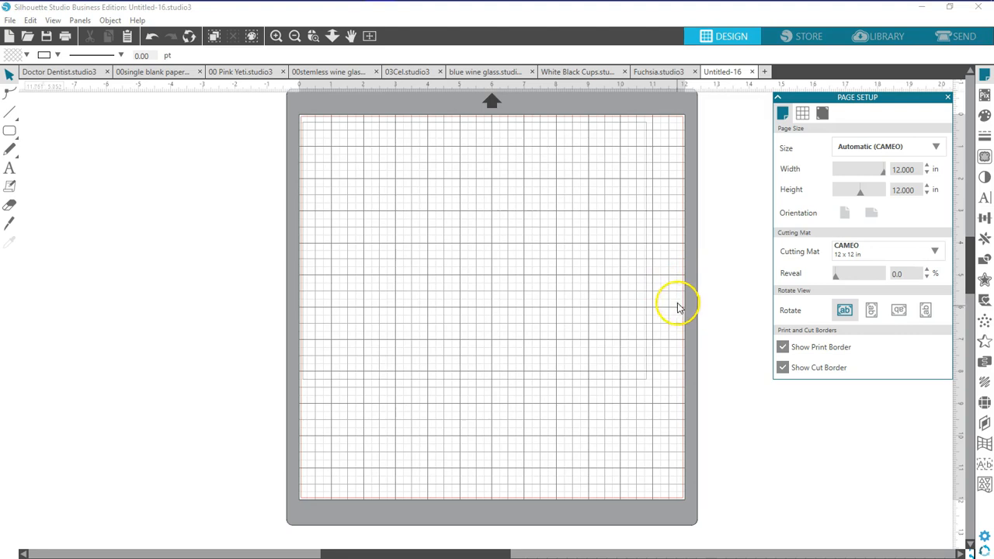
{"action": "left_click", "coordinate": [644, 378]}
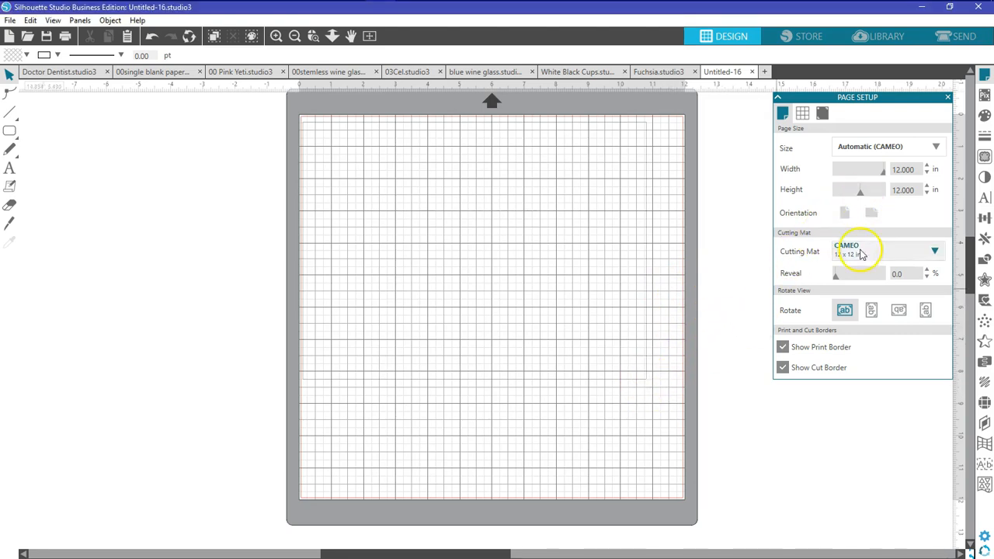
- Rotate the mat view through the other three orientations, return it to upright, and hide the print border
{"action": "left_click", "coordinate": [871, 218]}
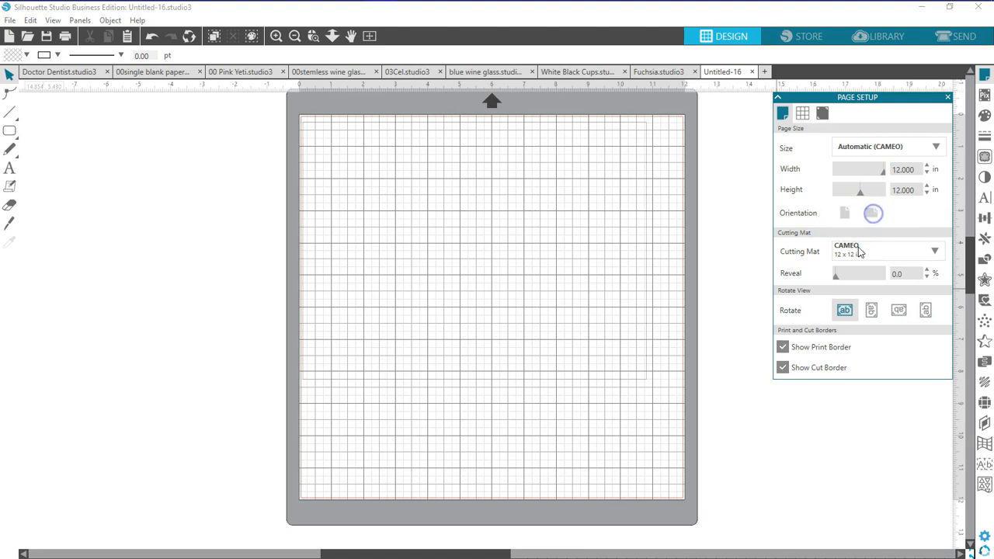
{"action": "left_click", "coordinate": [870, 311]}
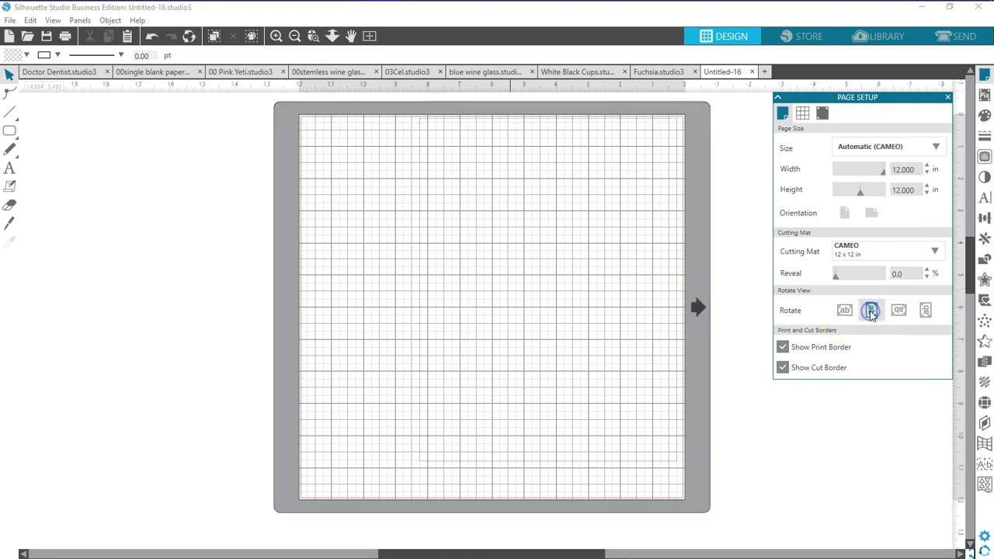
{"action": "left_click", "coordinate": [897, 311]}
{"action": "left_click", "coordinate": [923, 310]}
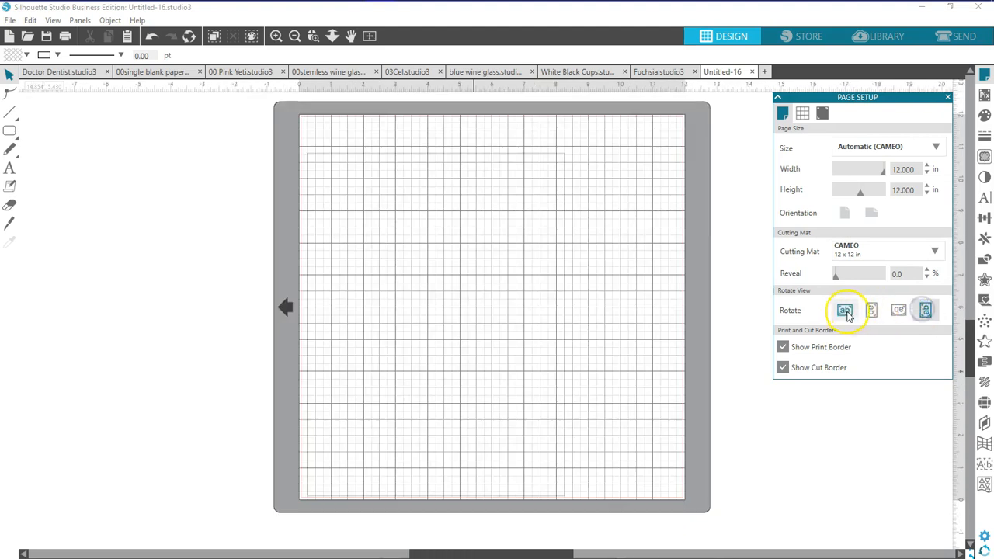
{"action": "left_click", "coordinate": [843, 310]}
{"action": "left_click", "coordinate": [783, 348]}
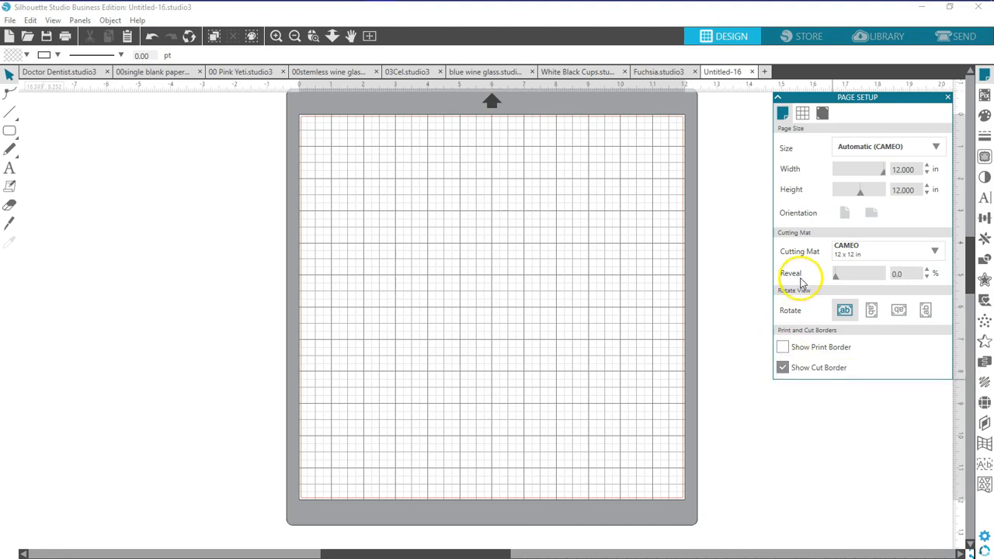
- Open the "Pineapple Flurish line drawing" design from the library's Pineapples folder
{"action": "left_click", "coordinate": [879, 43]}
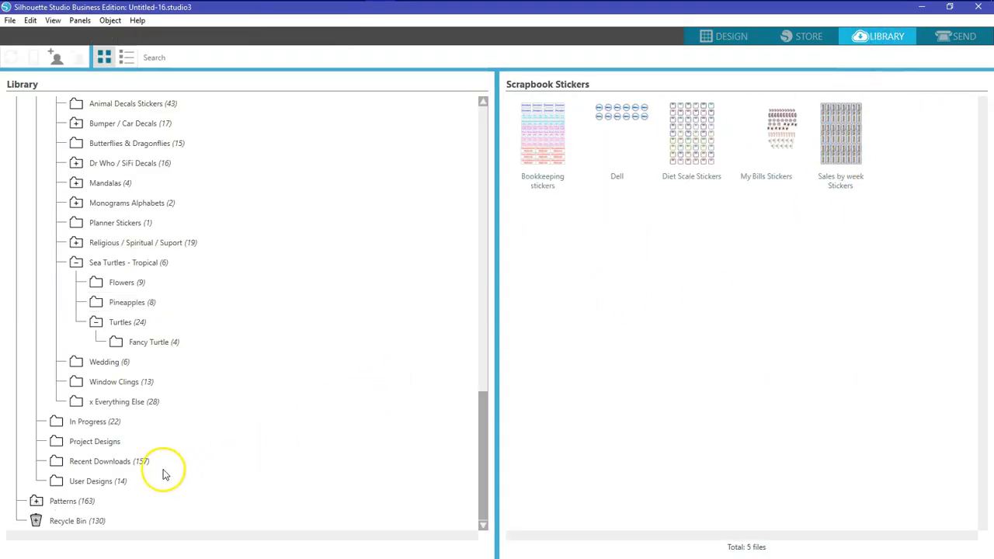
{"action": "left_click", "coordinate": [116, 305]}
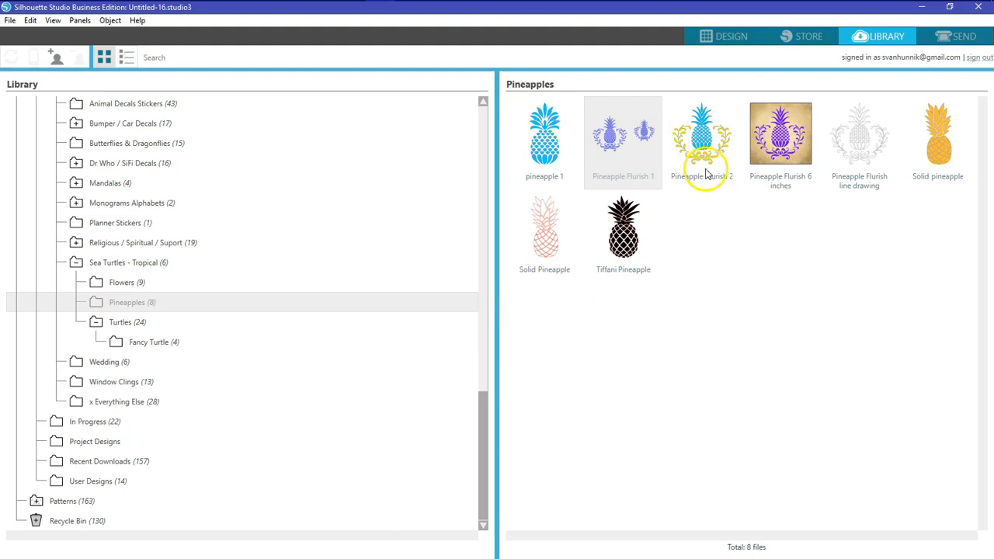
{"action": "left_click", "coordinate": [705, 136]}
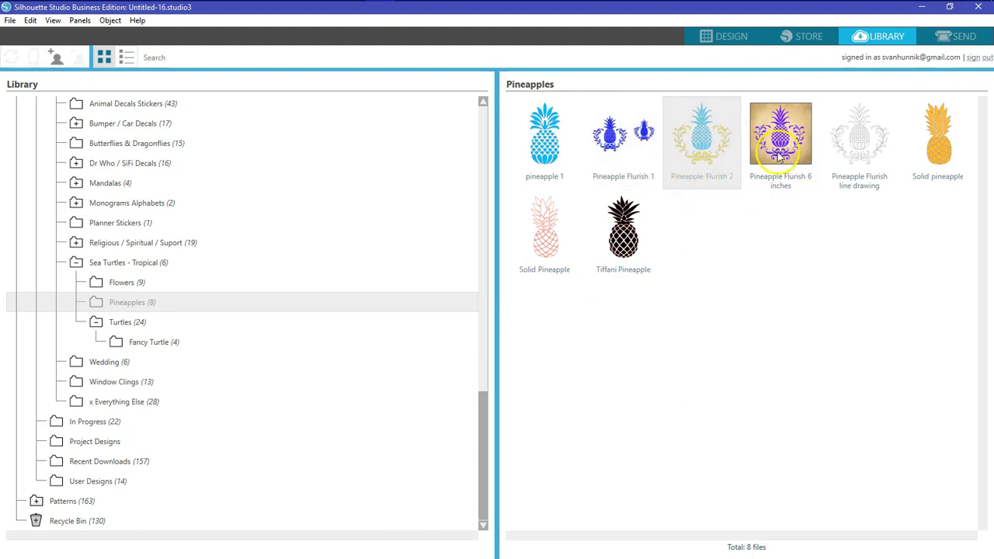
{"action": "left_click", "coordinate": [860, 160]}
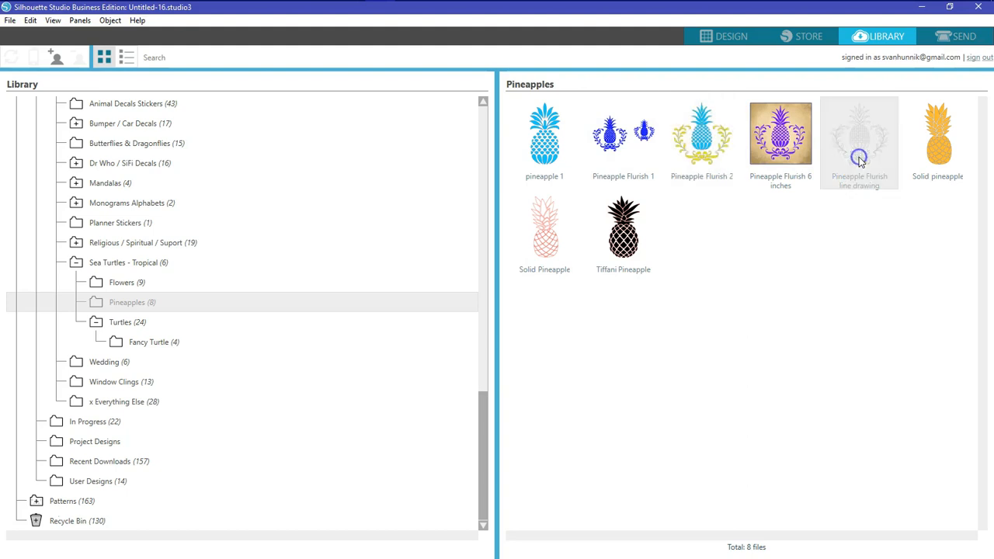
{"action": "right_click", "coordinate": [854, 136]}
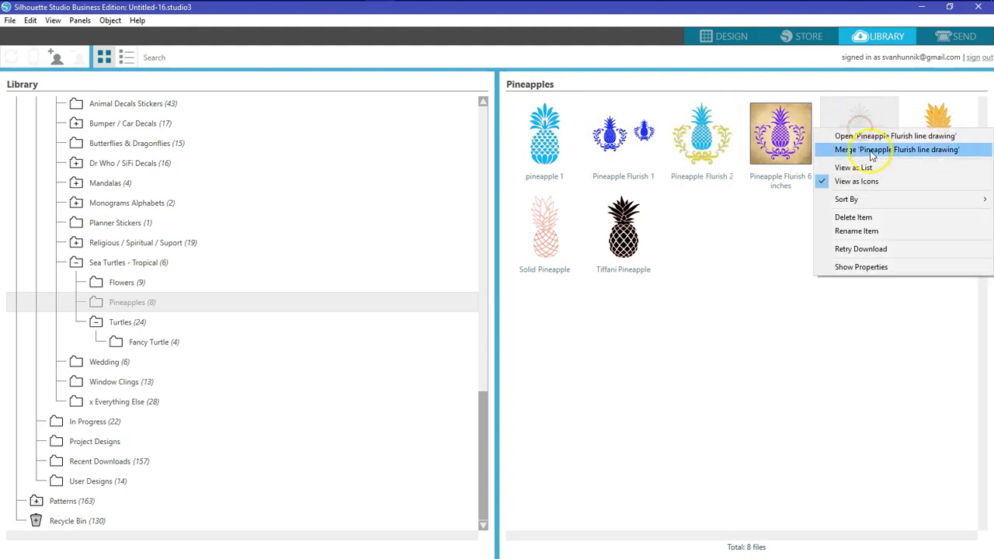
{"action": "left_click", "coordinate": [854, 137]}
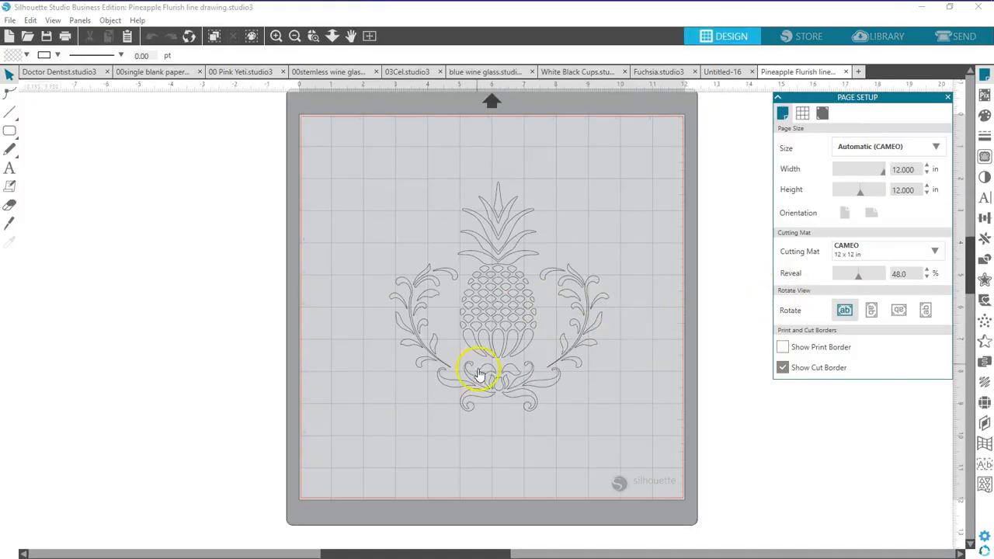
- Reposition the complete pineapple drawing on the mat and release its compound path
{"action": "left_click_drag", "start_coordinate": [513, 362], "coordinate": [514, 333]}
{"action": "left_click", "coordinate": [390, 386]}
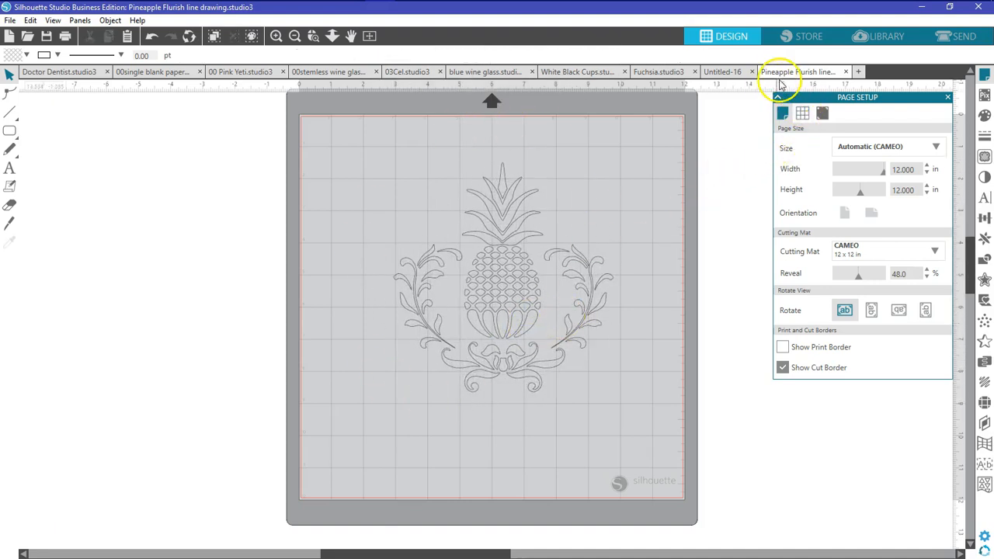
{"action": "mouse_move", "coordinate": [497, 332]}
{"action": "left_mouse_down"}
{"action": "mouse_move", "coordinate": [517, 326]}
{"action": "mouse_move", "coordinate": [499, 336]}
{"action": "mouse_move", "coordinate": [504, 324]}
{"action": "mouse_move", "coordinate": [499, 349]}
{"action": "mouse_move", "coordinate": [506, 337]}
{"action": "left_mouse_up"}
{"action": "left_click", "coordinate": [506, 336]}
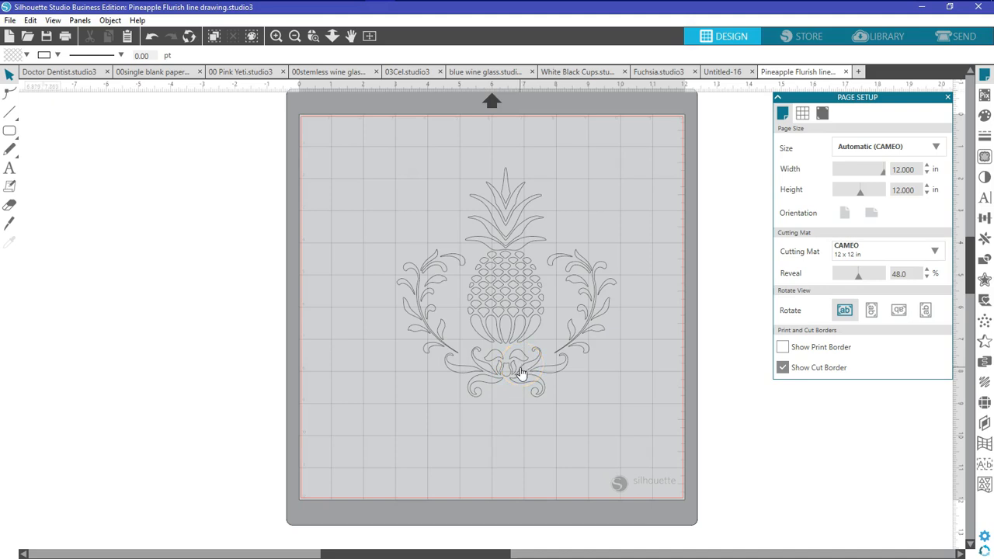
{"action": "right_click", "coordinate": [519, 320]}
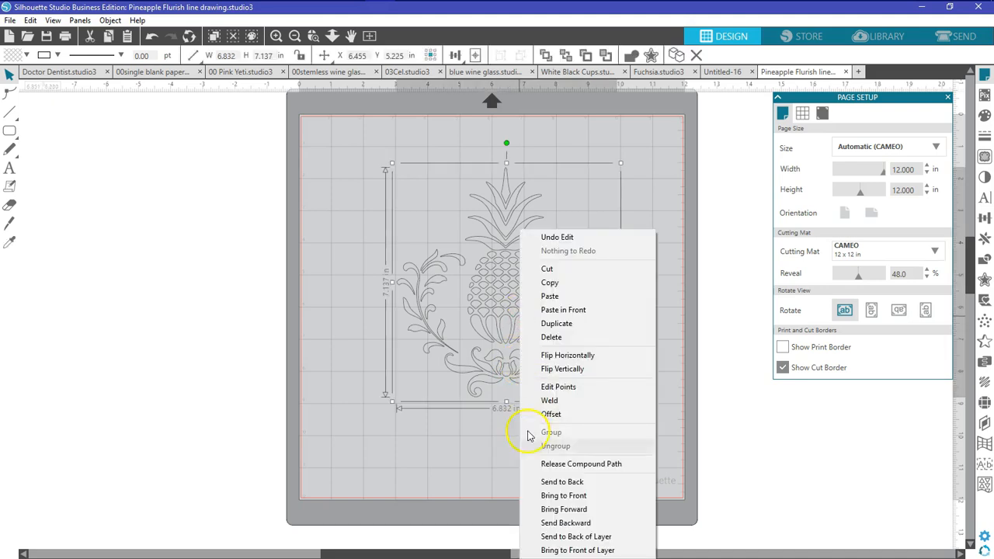
{"action": "left_click", "coordinate": [548, 464]}
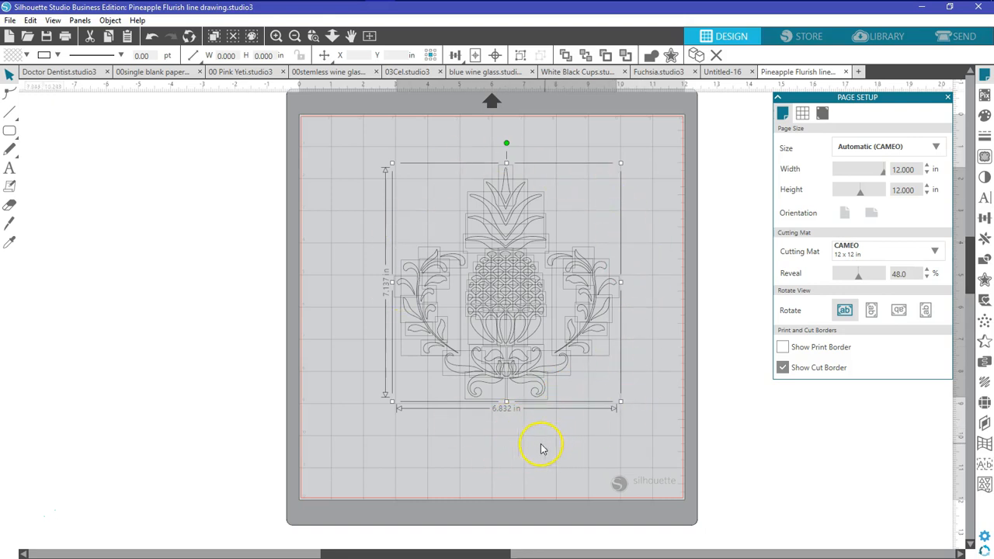
- Try moving a single leaf and a single pineapple piece separately, undoing each move
{"action": "left_click", "coordinate": [497, 449]}
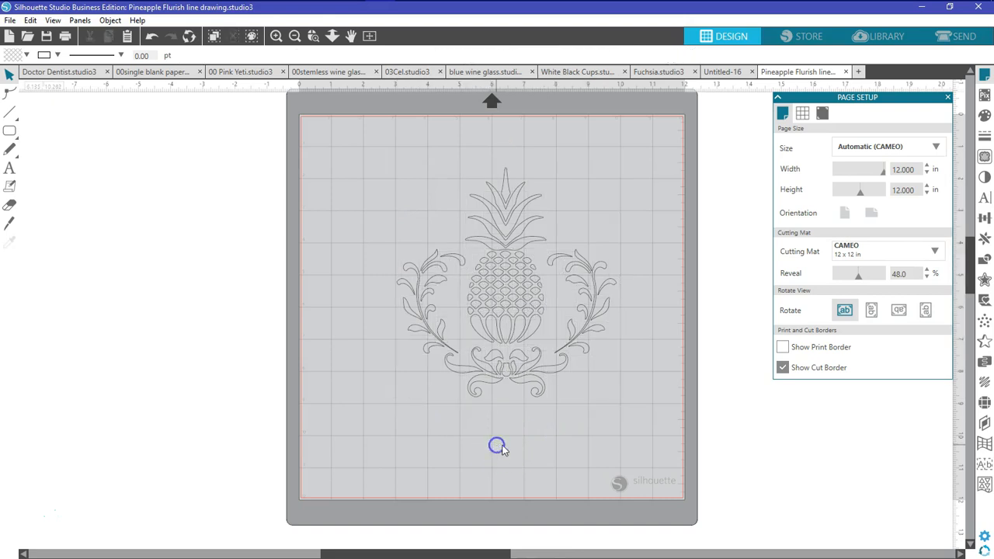
{"action": "mouse_move", "coordinate": [454, 256]}
{"action": "left_mouse_down"}
{"action": "mouse_move", "coordinate": [470, 256]}
{"action": "mouse_move", "coordinate": [450, 267]}
{"action": "mouse_move", "coordinate": [462, 254]}
{"action": "left_mouse_up"}
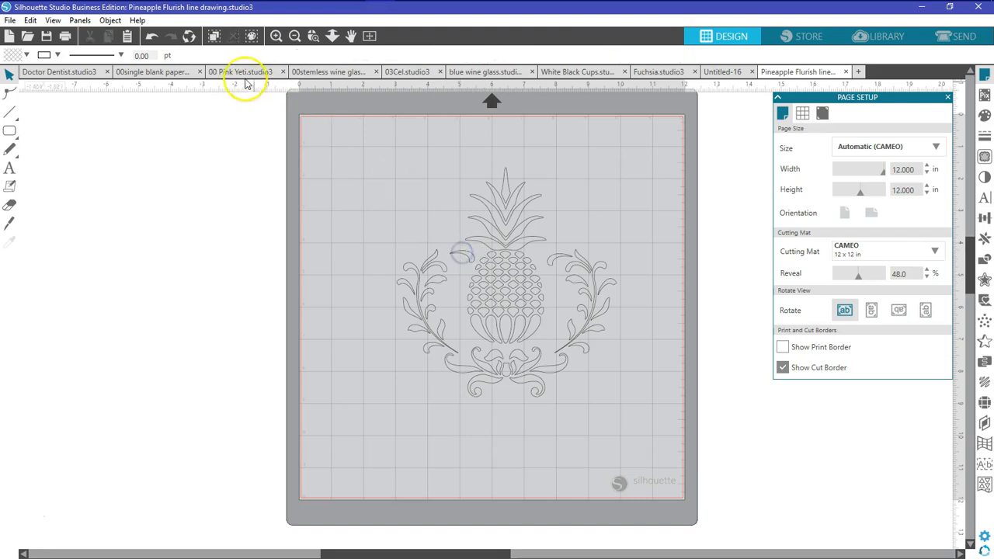
{"action": "left_click", "coordinate": [153, 36]}
{"action": "mouse_move", "coordinate": [507, 295]}
{"action": "left_mouse_down"}
{"action": "mouse_move", "coordinate": [458, 318]}
{"action": "mouse_move", "coordinate": [510, 294]}
{"action": "left_mouse_up"}
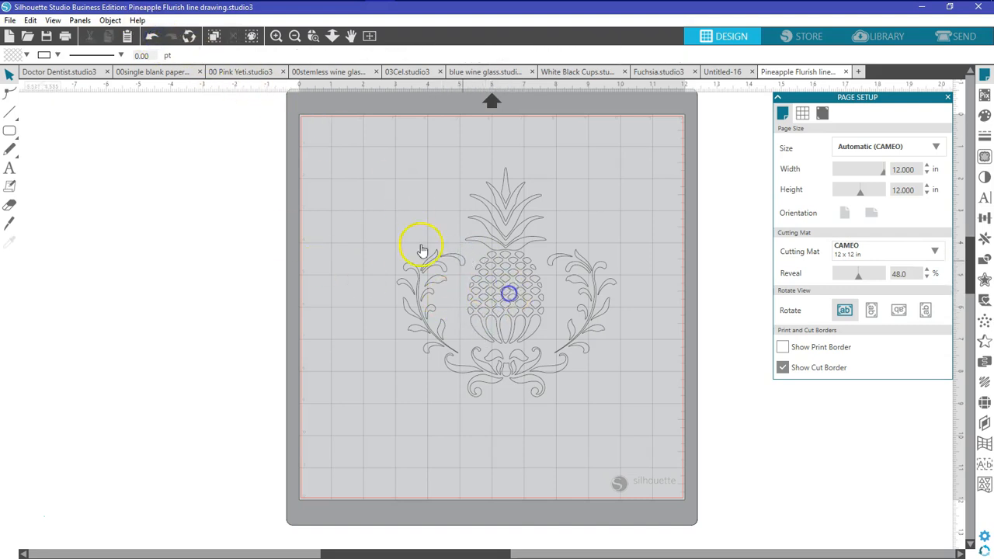
{"action": "left_click", "coordinate": [153, 36]}
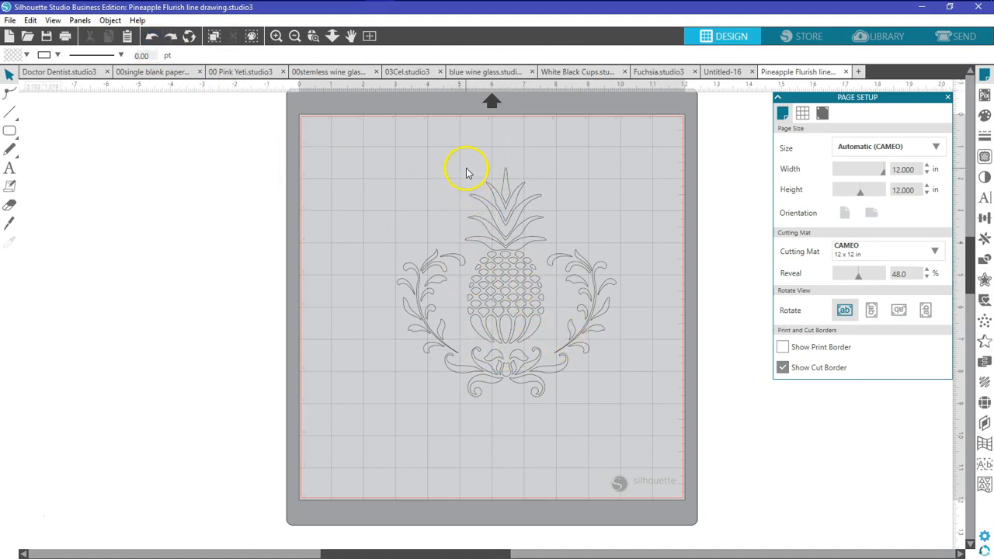
- Make the pineapple's fruit and crown pieces one compound path and fill it with black
{"action": "left_click_drag", "start_coordinate": [465, 198], "coordinate": [533, 343]}
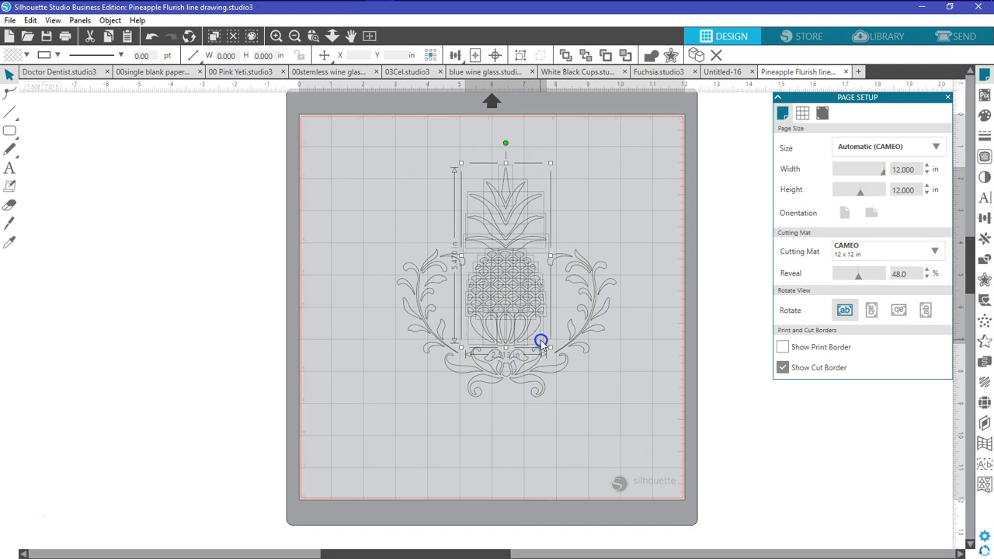
{"action": "right_click", "coordinate": [499, 428]}
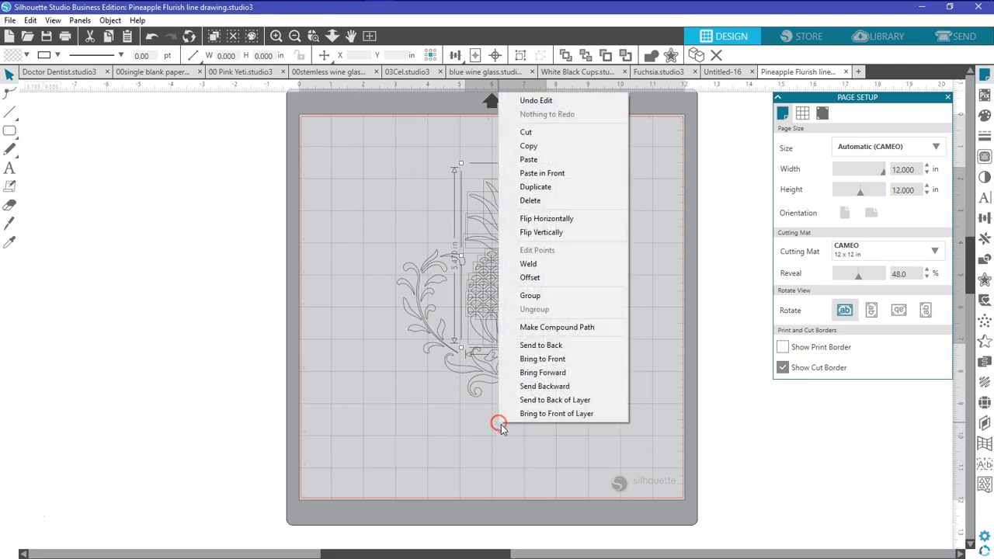
{"action": "left_click", "coordinate": [563, 327]}
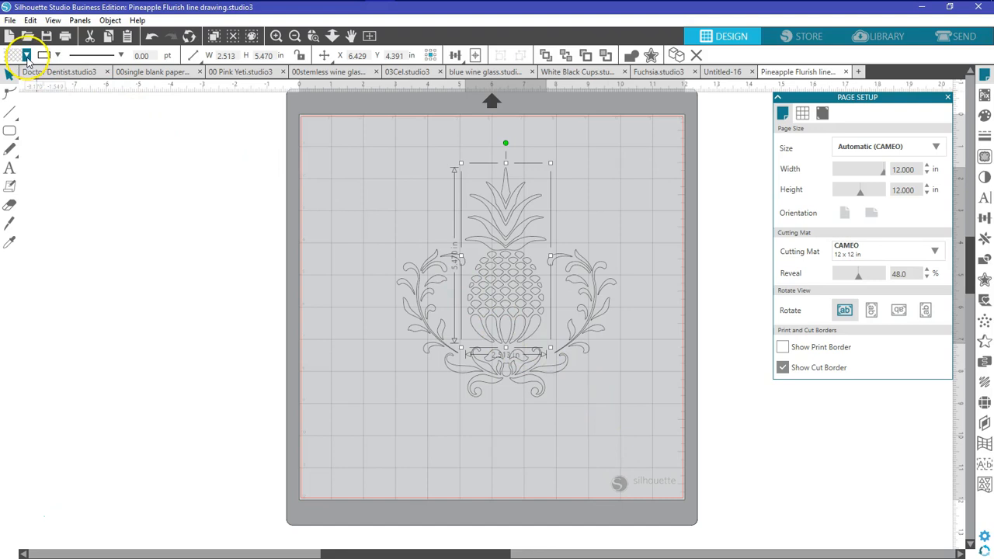
{"action": "left_click", "coordinate": [26, 55]}
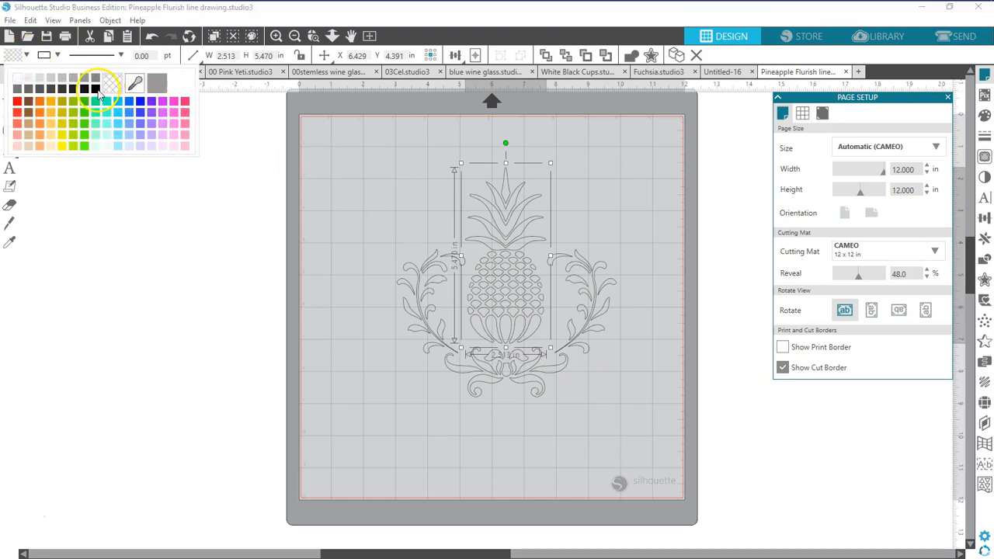
{"action": "left_click", "coordinate": [97, 90]}
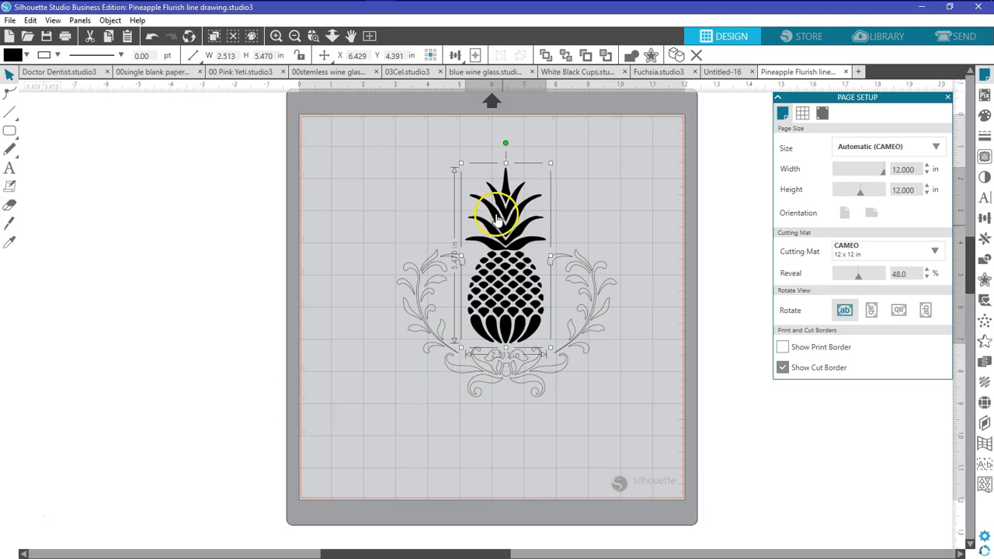
- Move the black pineapple off the mat and back inside the flourish, and shift the complete design slightly on the mat
{"action": "left_click_drag", "start_coordinate": [509, 321], "coordinate": [241, 310]}
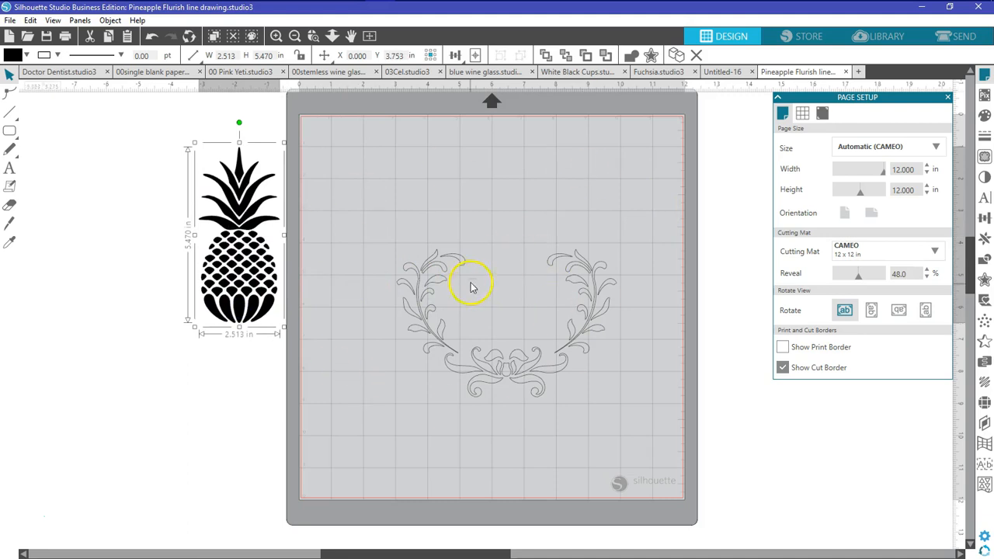
{"action": "left_click_drag", "start_coordinate": [255, 289], "coordinate": [507, 302]}
{"action": "left_click", "coordinate": [444, 311]}
{"action": "left_click_drag", "start_coordinate": [453, 357], "coordinate": [627, 394]}
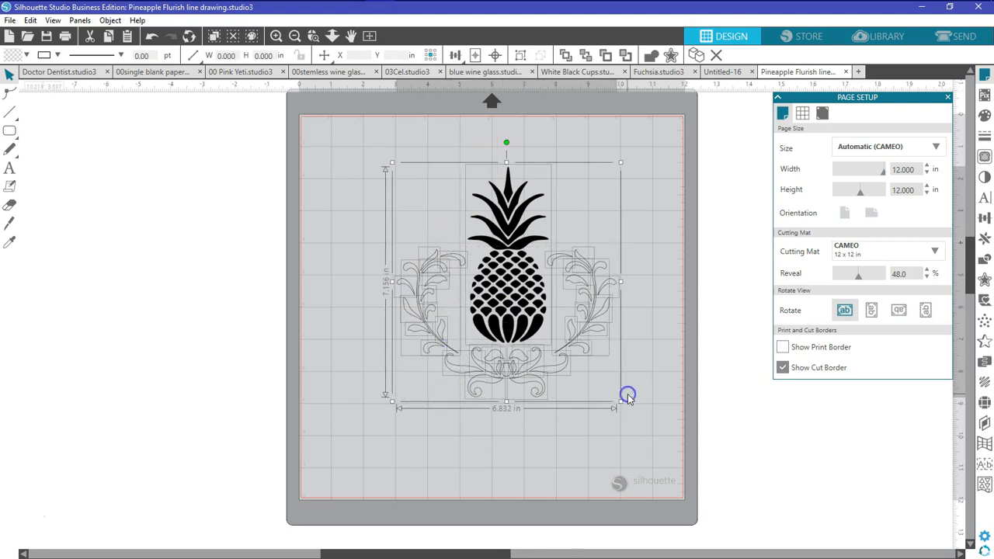
{"action": "mouse_move", "coordinate": [519, 312]}
{"action": "left_mouse_down"}
{"action": "mouse_move", "coordinate": [509, 291]}
{"action": "mouse_move", "coordinate": [509, 319]}
{"action": "left_mouse_up"}
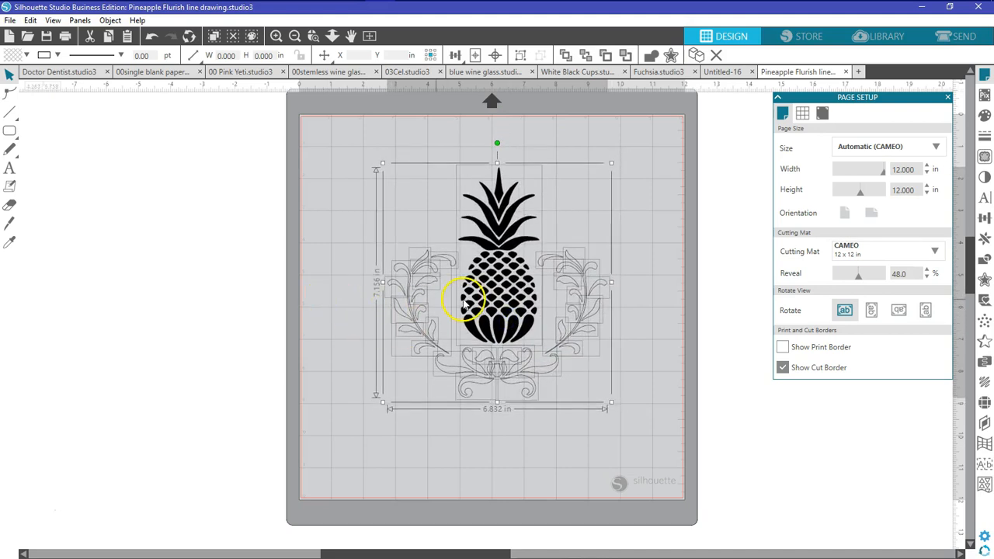
- Move only the black pineapple out of the flourish to the area beside the mat
{"action": "left_click", "coordinate": [311, 271]}
{"action": "left_click_drag", "start_coordinate": [470, 284], "coordinate": [245, 283]}
{"action": "left_click", "coordinate": [365, 280]}
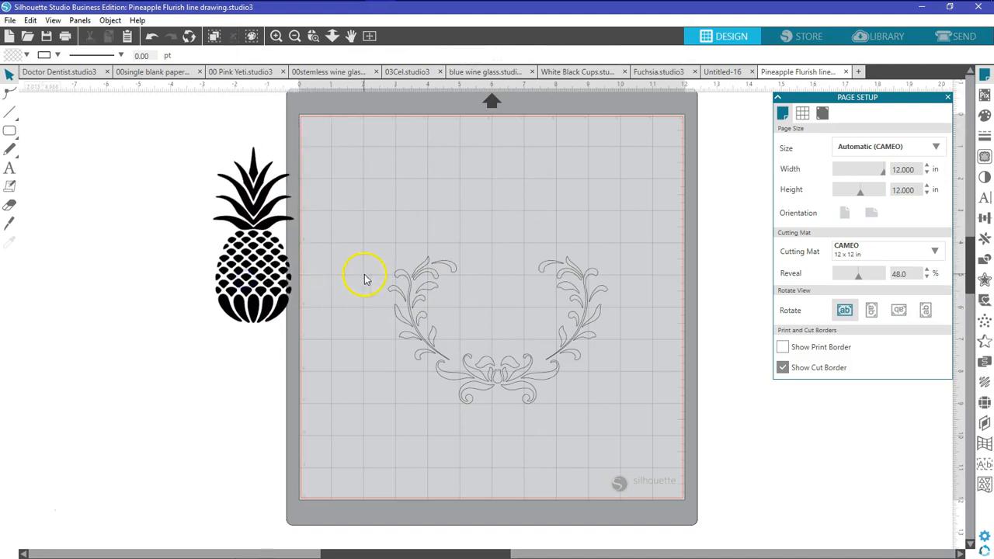
- Make all the flourish pieces one compound path and fill it with blue
{"action": "left_click_drag", "start_coordinate": [371, 279], "coordinate": [621, 444]}
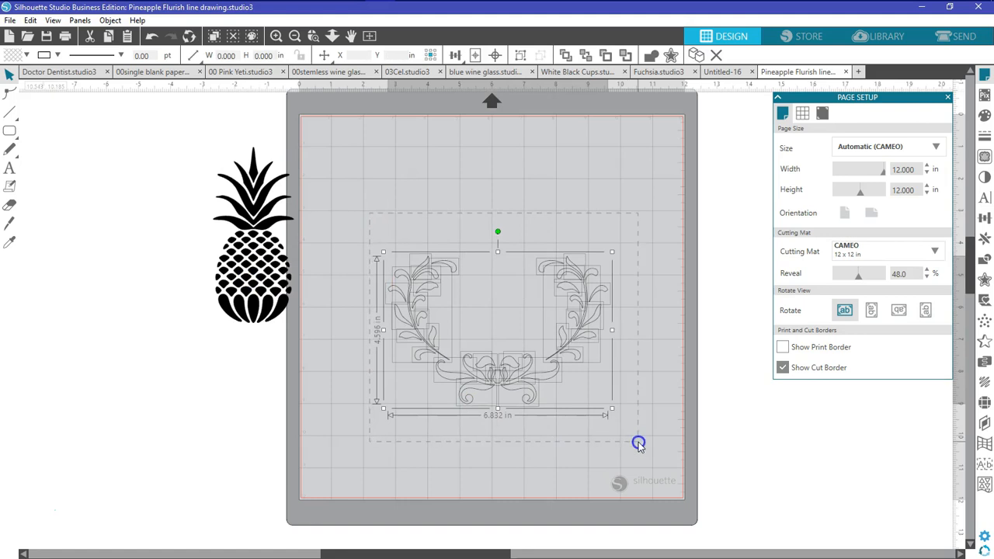
{"action": "right_click", "coordinate": [638, 444]}
{"action": "left_click", "coordinate": [696, 339]}
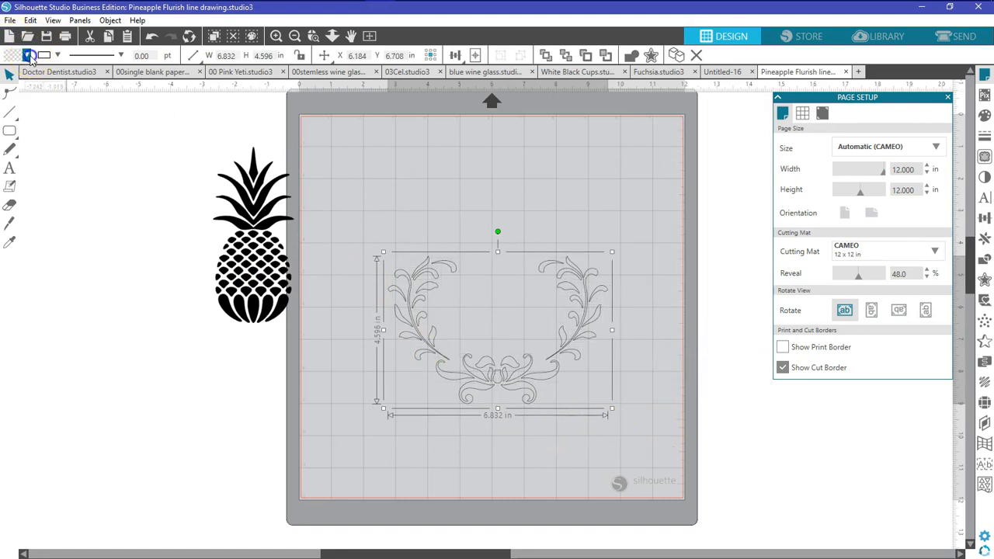
{"action": "left_click", "coordinate": [28, 56]}
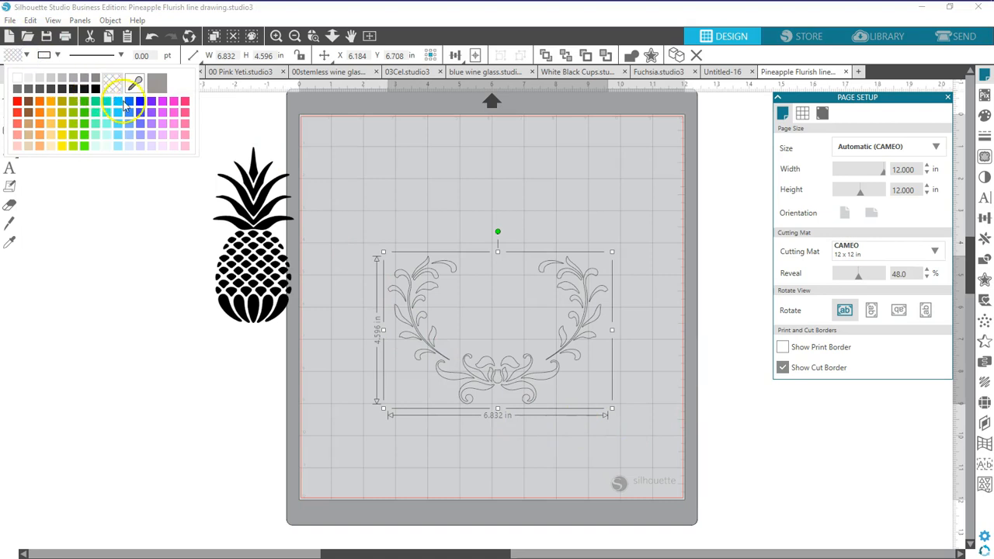
{"action": "left_click", "coordinate": [140, 105]}
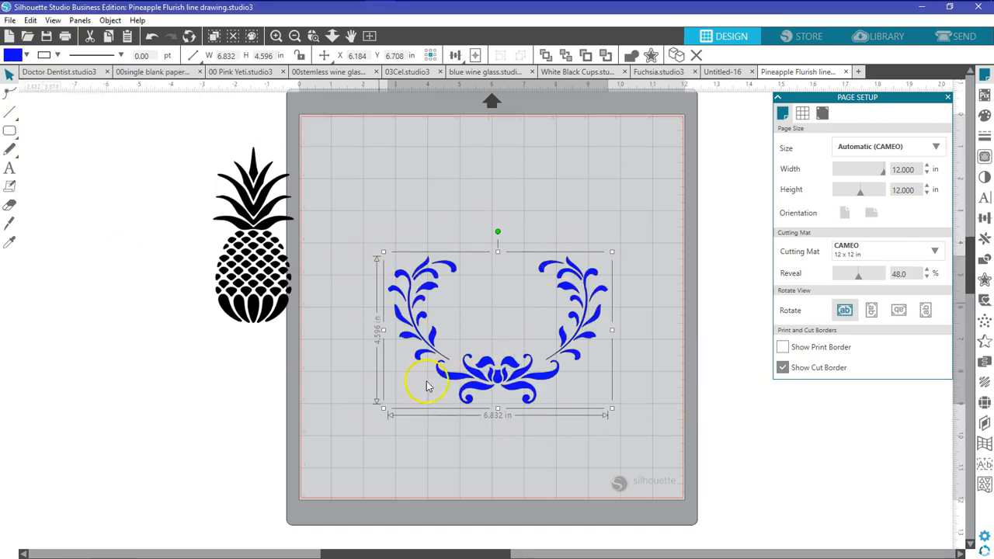
- Nudge the blue flourish on the mat and place the black pineapple back inside it
{"action": "left_click_drag", "start_coordinate": [562, 332], "coordinate": [561, 335]}
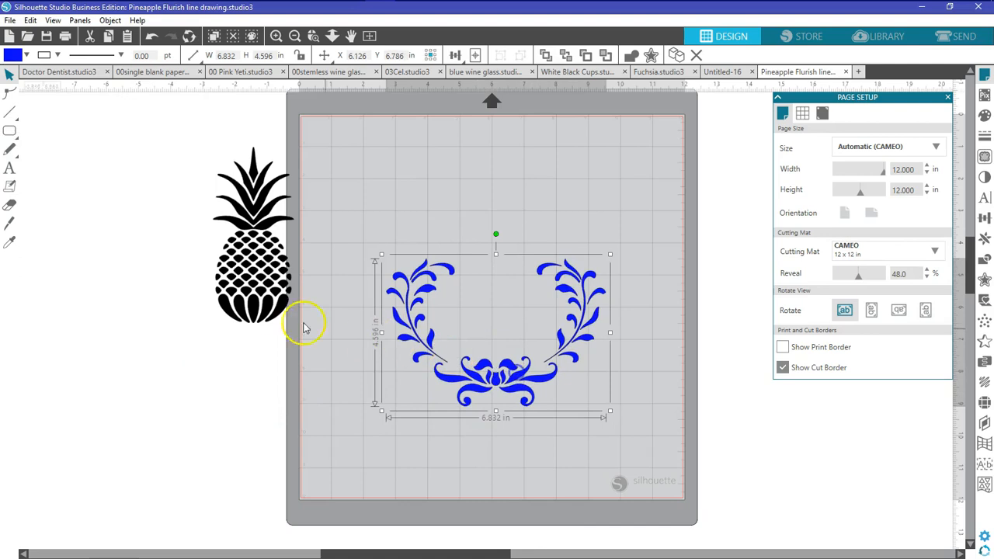
{"action": "left_click_drag", "start_coordinate": [262, 310], "coordinate": [504, 335]}
{"action": "left_click", "coordinate": [497, 411]}
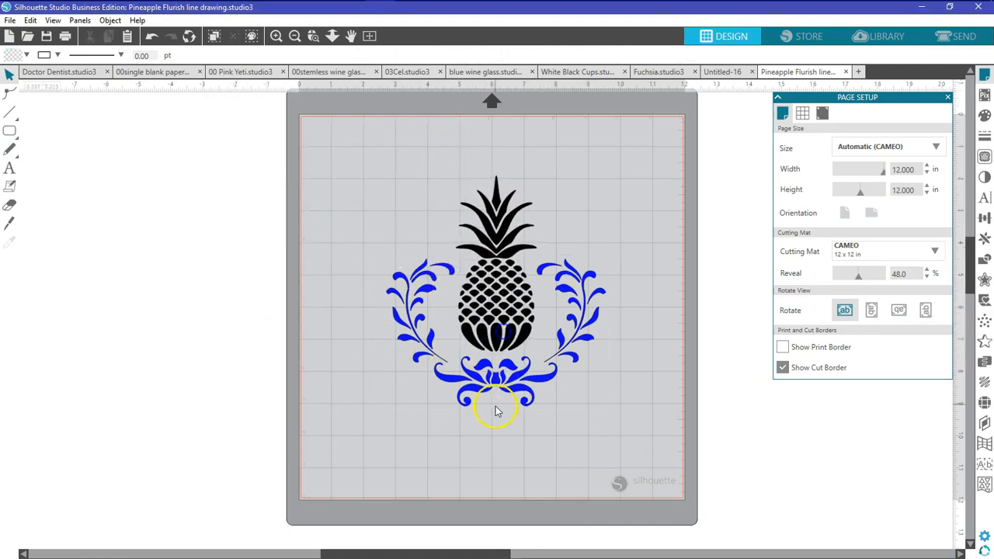
- Open the alignment options, try aligning the pineapple and flourish horizontally by their centers, and undo the alignment
{"action": "key", "text": "ctrl+a"}
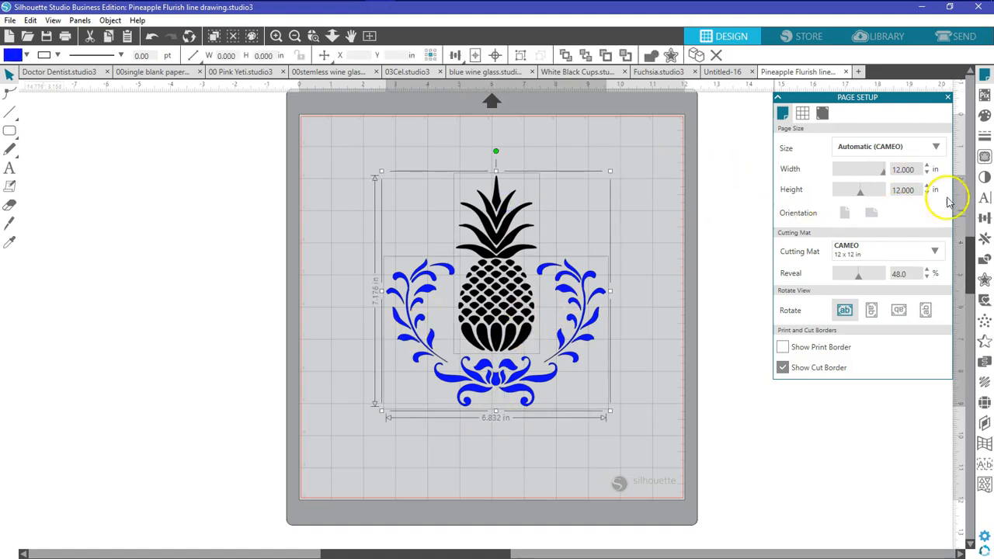
{"action": "left_click", "coordinate": [982, 219]}
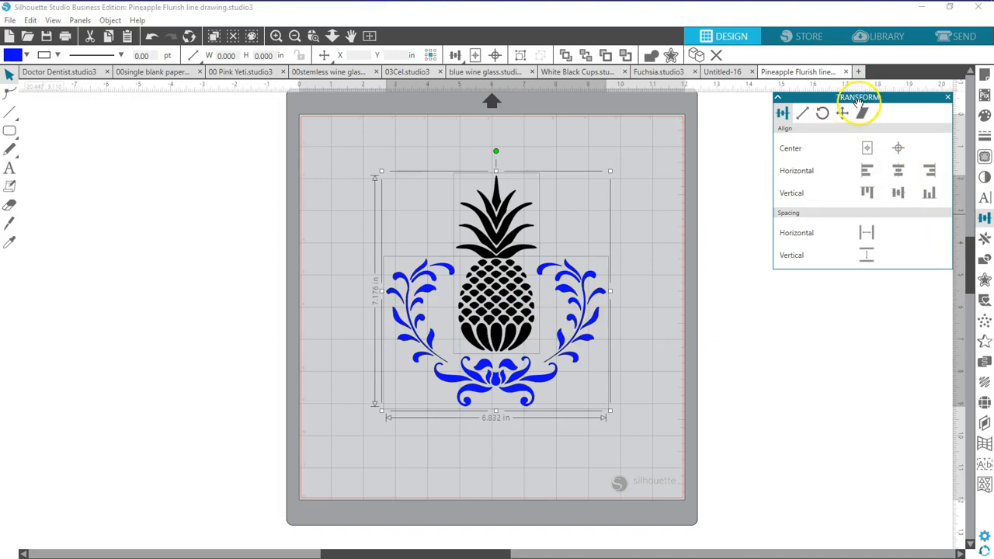
{"action": "left_click", "coordinate": [898, 175]}
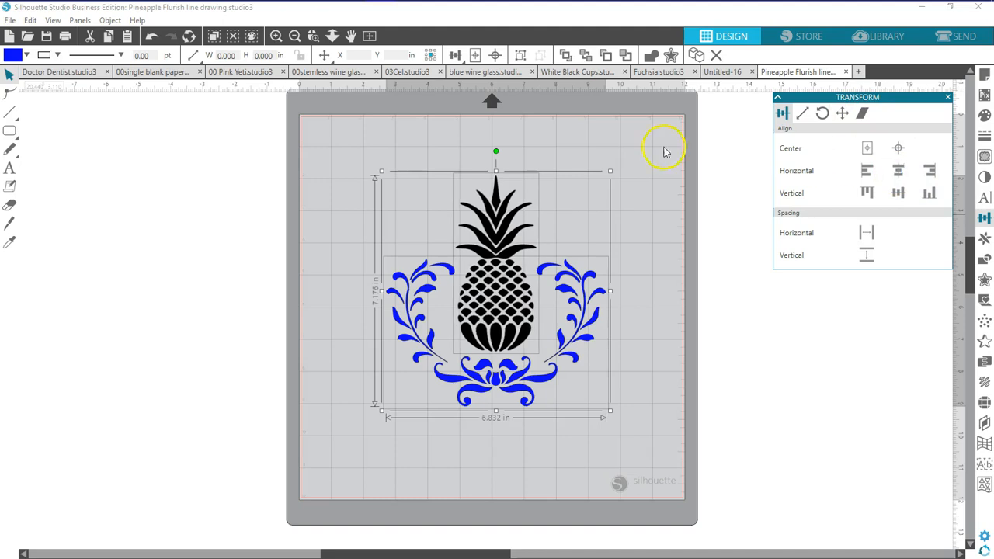
{"action": "left_click", "coordinate": [151, 36]}
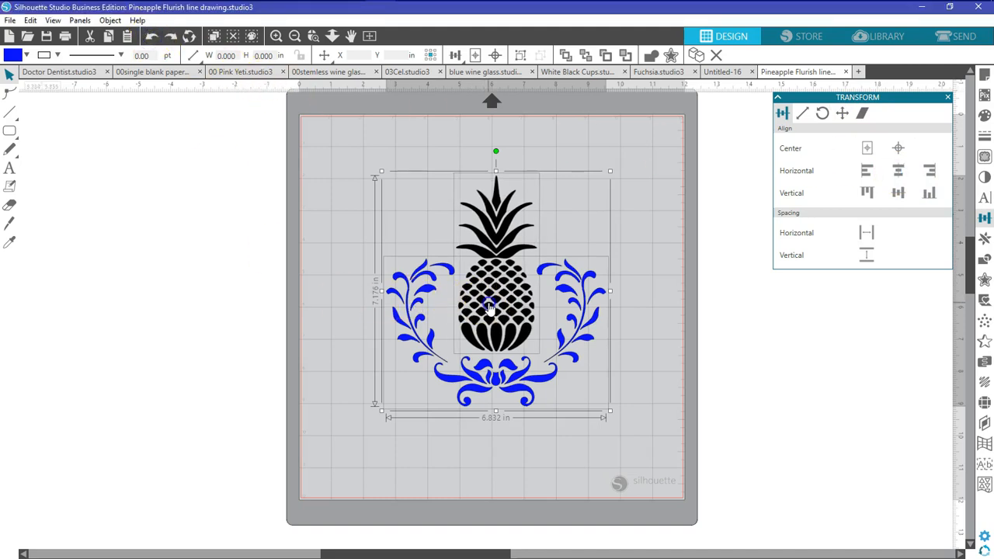
- Shift the pineapple slightly off the flourish's center, and align both pieces horizontally by their centers
{"action": "left_click", "coordinate": [282, 297]}
{"action": "left_click_drag", "start_coordinate": [492, 322], "coordinate": [497, 323]}
{"action": "left_click", "coordinate": [503, 323]}
{"action": "left_click", "coordinate": [523, 358], "text": "shift"}
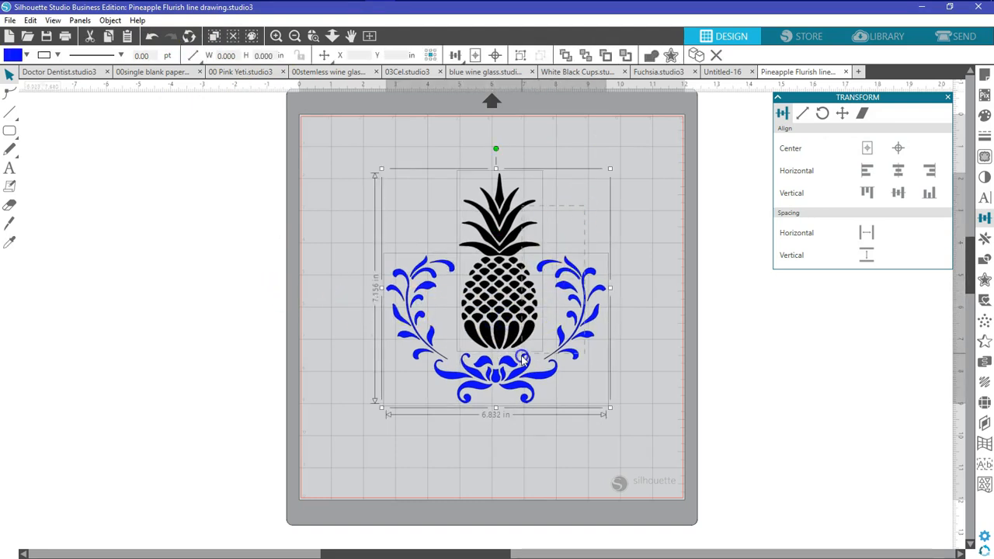
{"action": "left_click", "coordinate": [898, 171]}
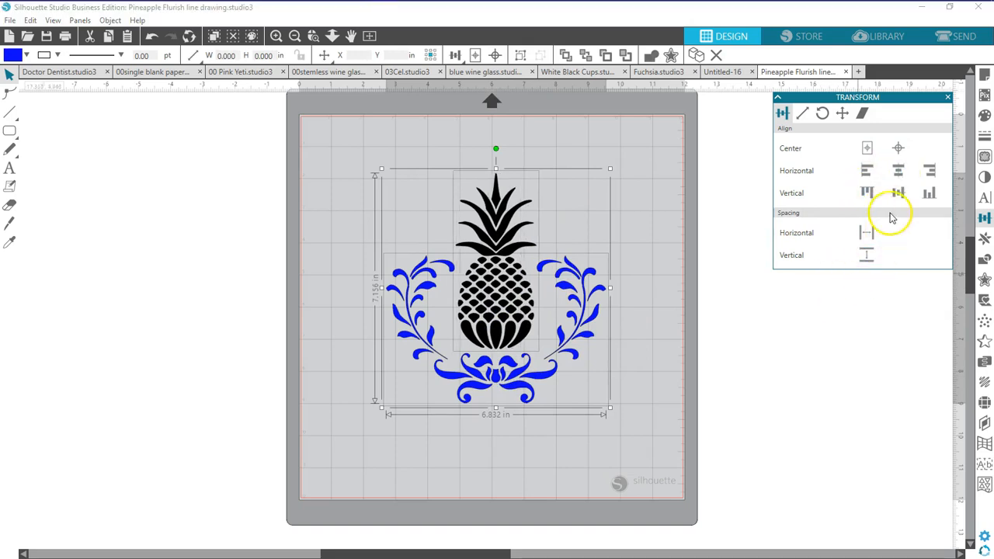
- Try a vertical center alignment of the pineapple and flourish and a slight shift of the pineapple, undoing each change
{"action": "left_click", "coordinate": [898, 194]}
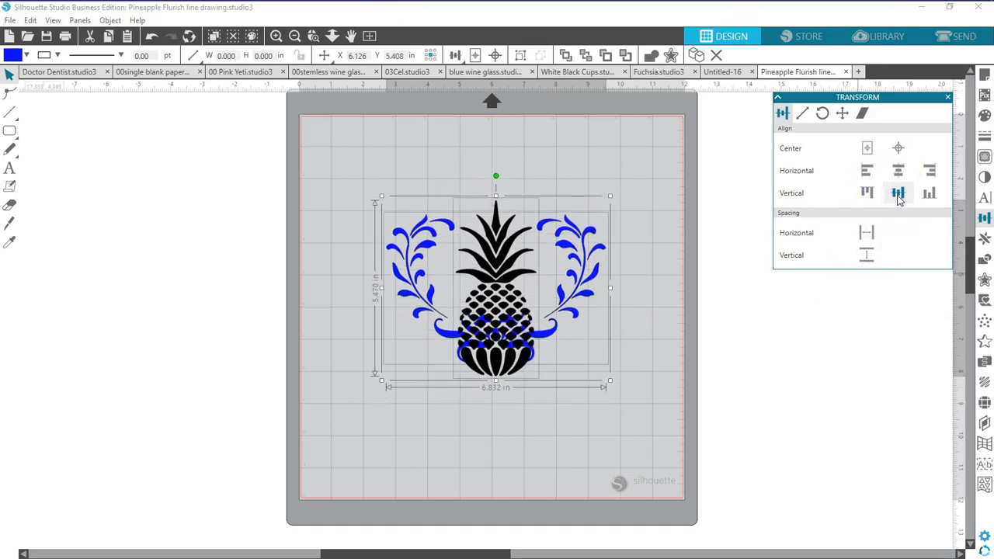
{"action": "left_click", "coordinate": [151, 36]}
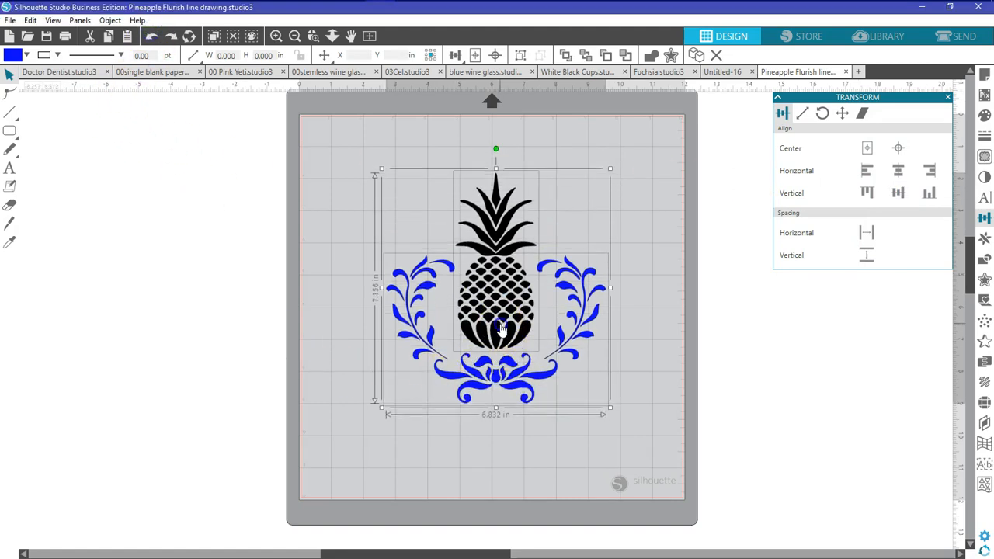
{"action": "left_click", "coordinate": [201, 305]}
{"action": "left_click", "coordinate": [493, 326]}
{"action": "left_click_drag", "start_coordinate": [492, 325], "coordinate": [495, 328]}
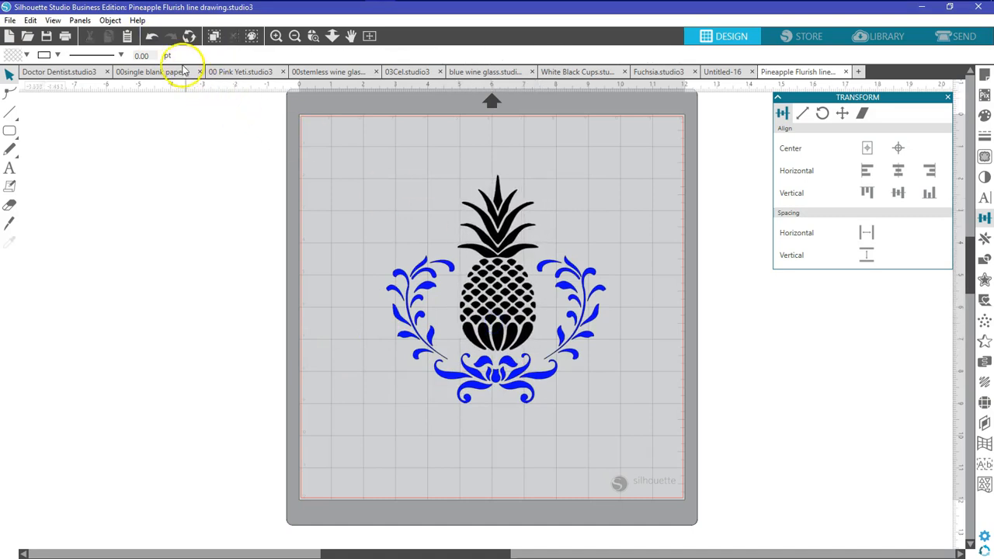
{"action": "left_click", "coordinate": [152, 36]}
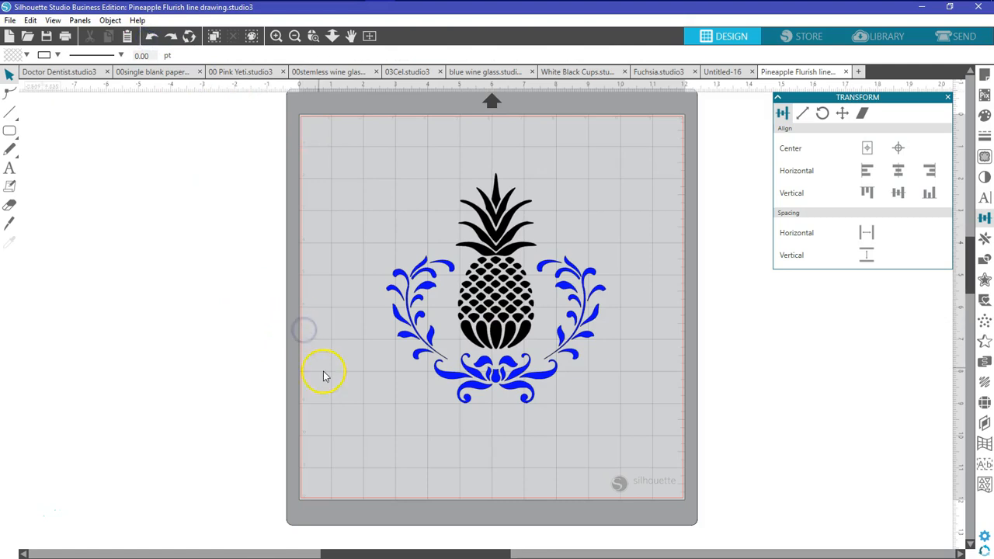
- Move the pineapple and flourish together lower on the mat to leave free space above them
{"action": "left_click_drag", "start_coordinate": [318, 245], "coordinate": [541, 386]}
{"action": "left_click_drag", "start_coordinate": [521, 345], "coordinate": [513, 408]}
{"action": "left_click", "coordinate": [264, 271]}
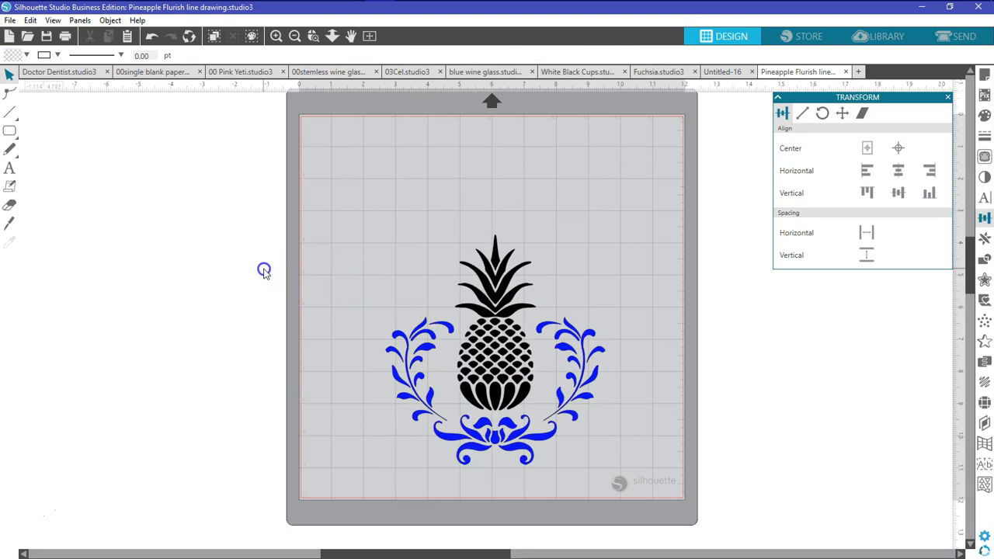
{"action": "left_click", "coordinate": [428, 378]}
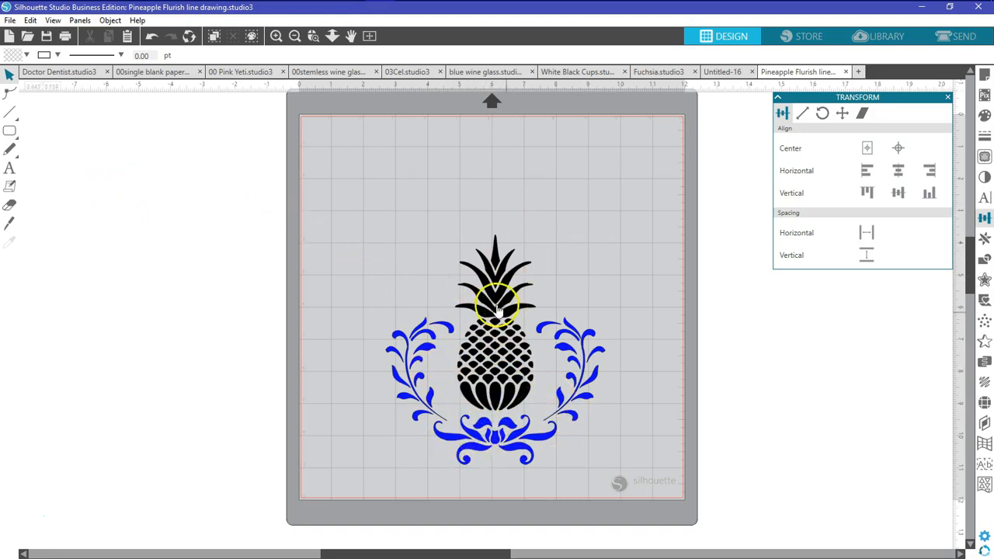
- Draw a rounded rectangle about 1.99 by 0.79 in on the mat, above the left side of the flourish
{"action": "mouse_move", "coordinate": [10, 140]}
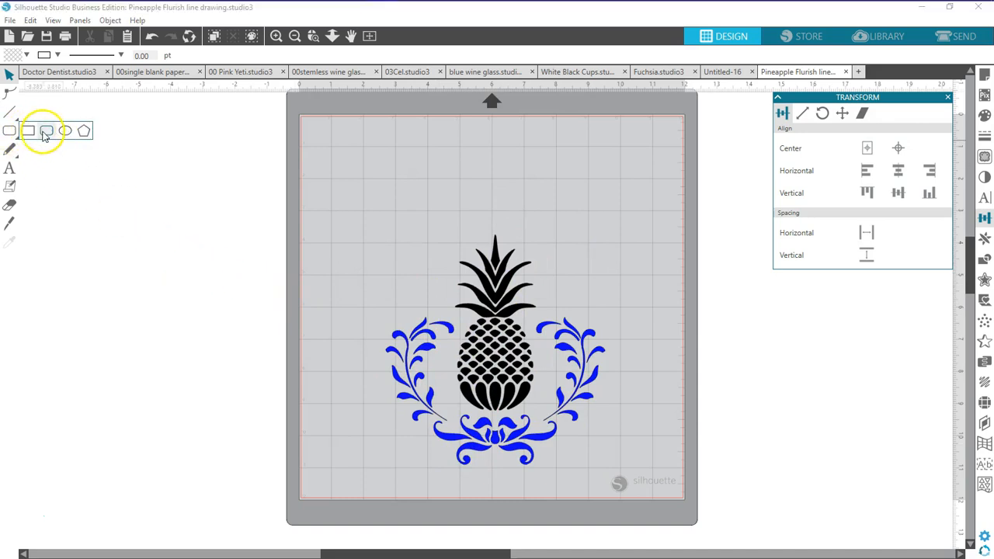
{"action": "left_click", "coordinate": [45, 131]}
{"action": "mouse_move", "coordinate": [400, 191]}
{"action": "left_mouse_down"}
{"action": "mouse_move", "coordinate": [402, 215]}
{"action": "mouse_move", "coordinate": [464, 214]}
{"action": "left_mouse_up"}
{"action": "left_click", "coordinate": [10, 74]}
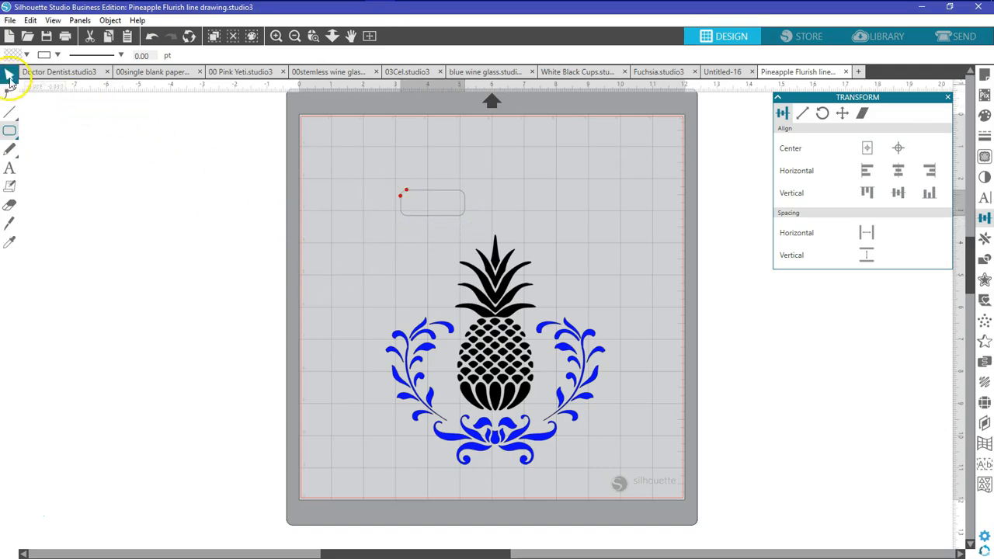
- Duplicate the rounded rectangle and place the two copies on either side above the pineapple
{"action": "right_click", "coordinate": [430, 215]}
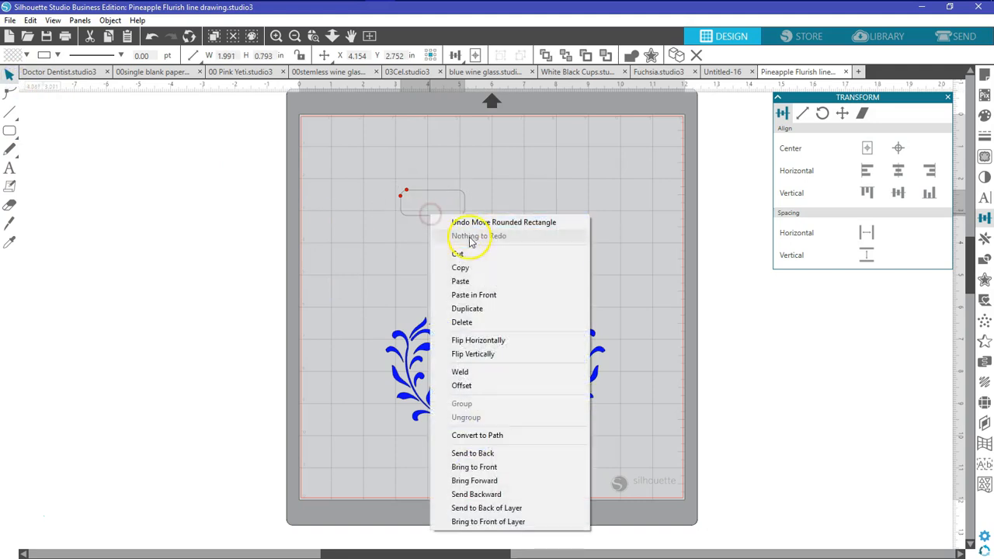
{"action": "left_click", "coordinate": [467, 308]}
{"action": "left_click_drag", "start_coordinate": [470, 222], "coordinate": [586, 225]}
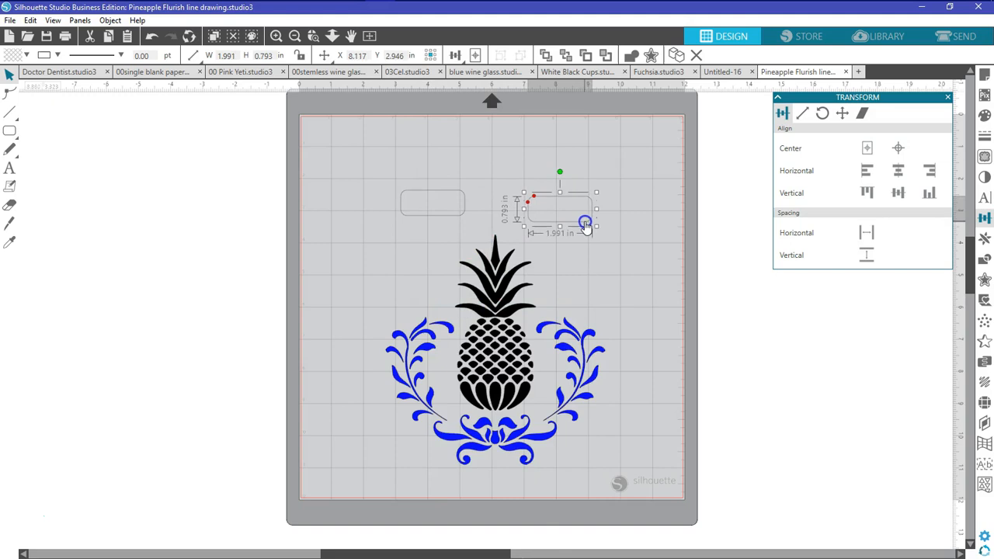
{"action": "left_click_drag", "start_coordinate": [452, 215], "coordinate": [447, 221]}
{"action": "left_click", "coordinate": [501, 245]}
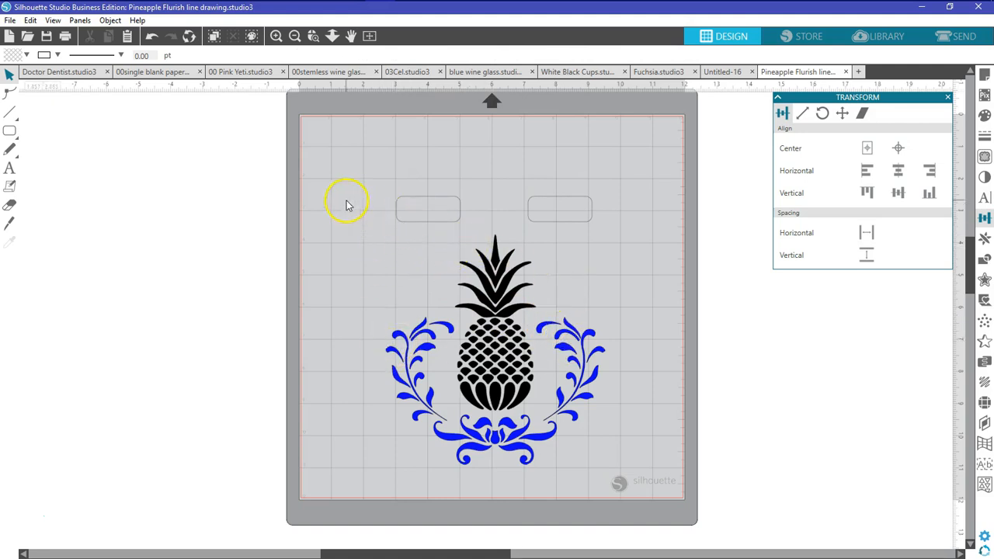
- Align the two rounded rectangles vertically by their centers, realign them after raising one, and move the pair slightly down
{"action": "left_click_drag", "start_coordinate": [347, 205], "coordinate": [601, 216]}
{"action": "left_click", "coordinate": [898, 194]}
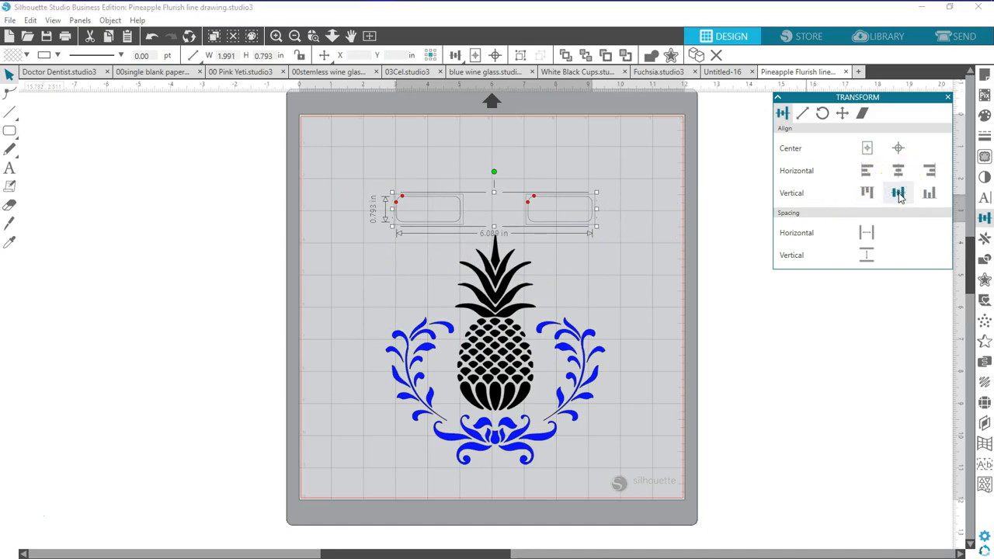
{"action": "left_click", "coordinate": [656, 228]}
{"action": "left_click_drag", "start_coordinate": [587, 224], "coordinate": [588, 218]}
{"action": "left_click_drag", "start_coordinate": [349, 216], "coordinate": [598, 210]}
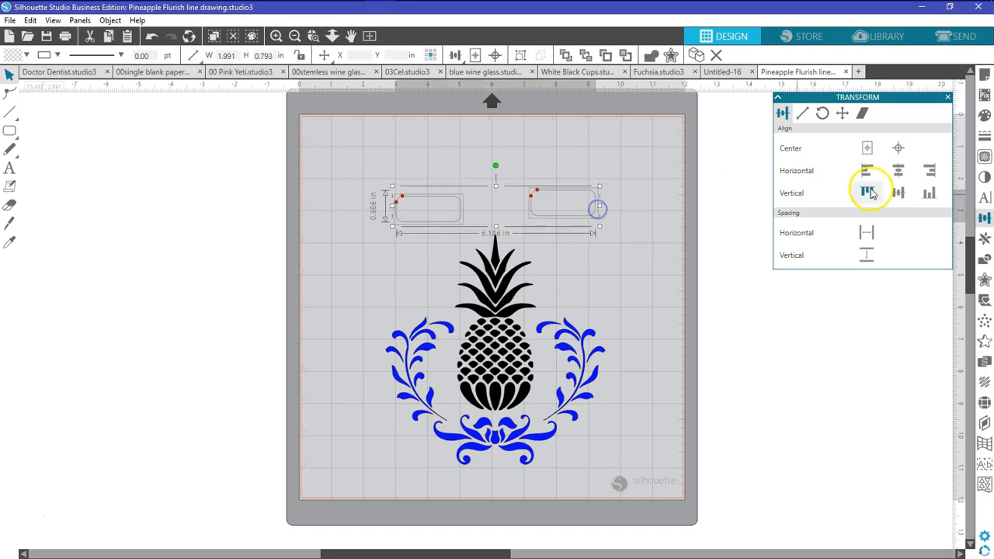
{"action": "left_click", "coordinate": [898, 194]}
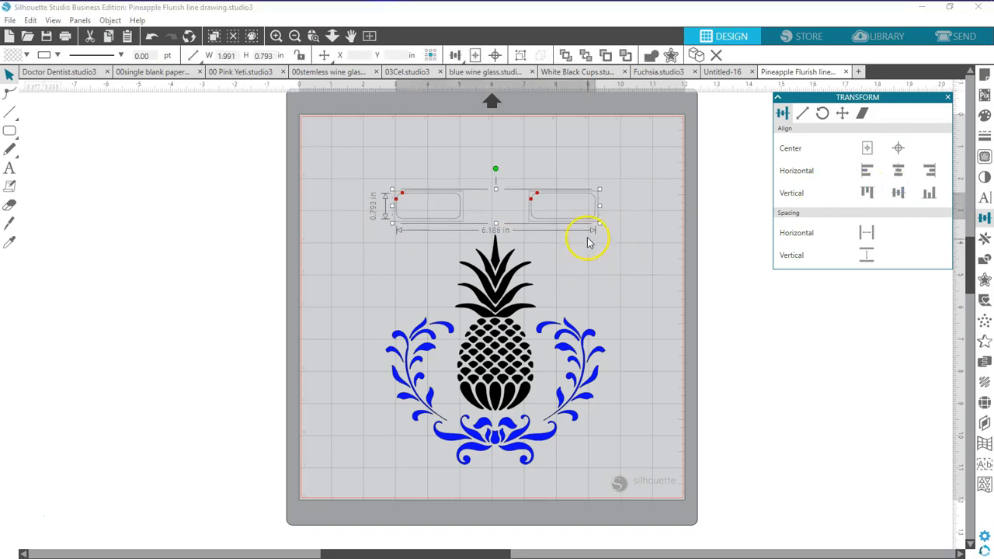
{"action": "left_click_drag", "start_coordinate": [572, 222], "coordinate": [572, 227]}
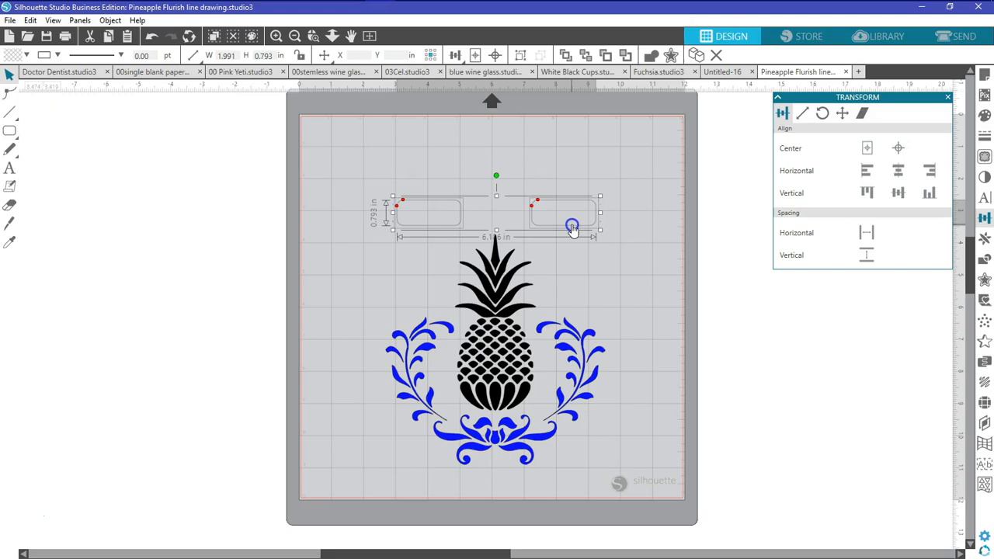
{"action": "left_click", "coordinate": [621, 245]}
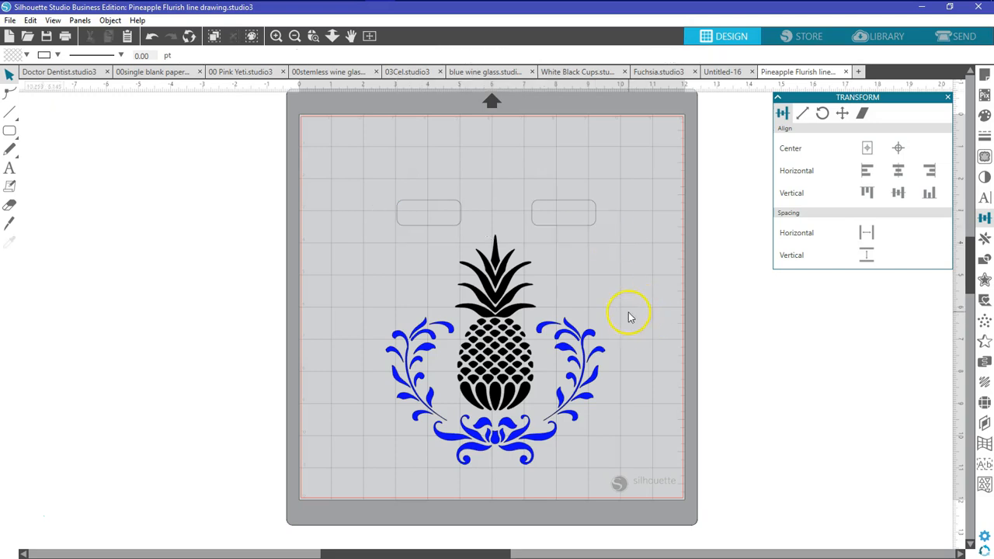
{"action": "left_click", "coordinate": [587, 411]}
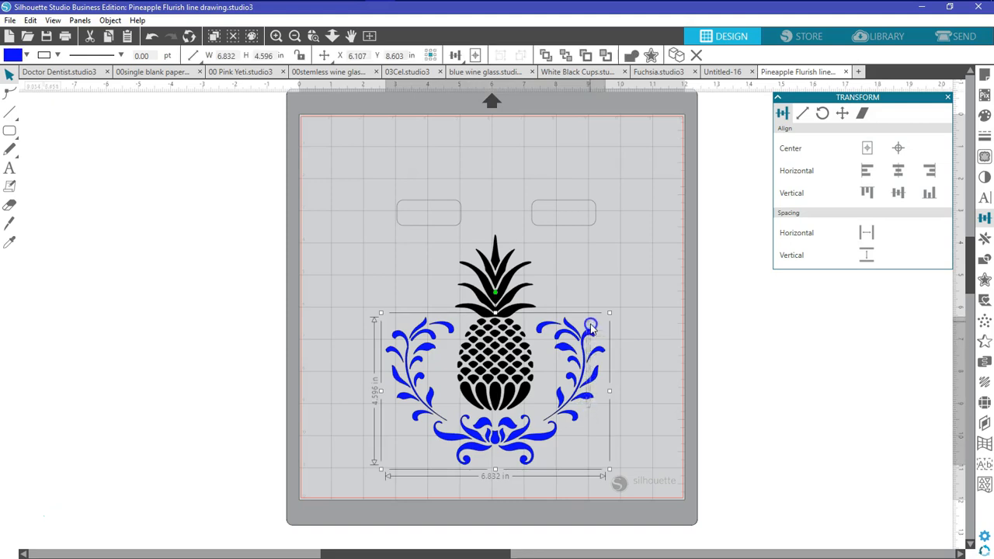
{"action": "left_click", "coordinate": [594, 225], "text": "shift"}
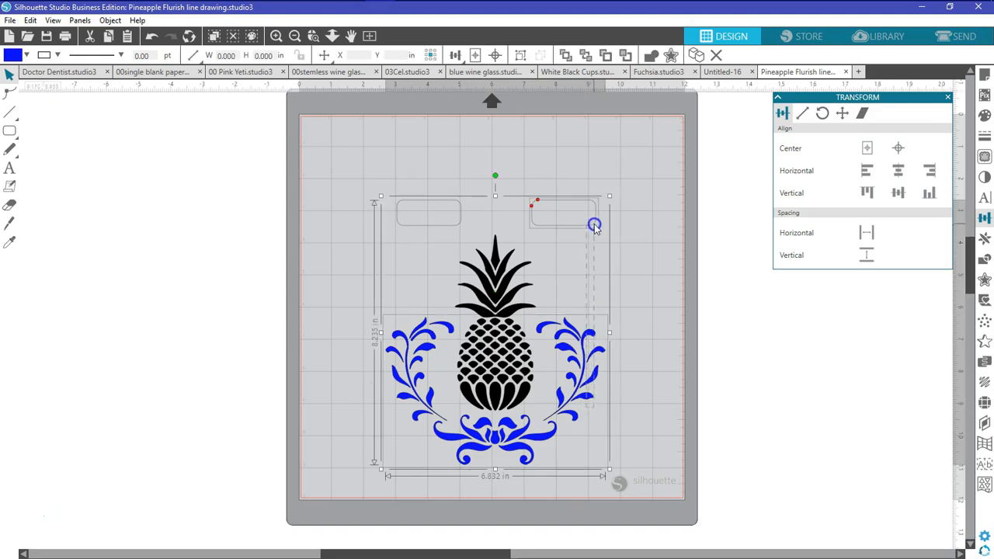
{"action": "left_click", "coordinate": [422, 194], "text": "shift"}
{"action": "left_click", "coordinate": [326, 243]}
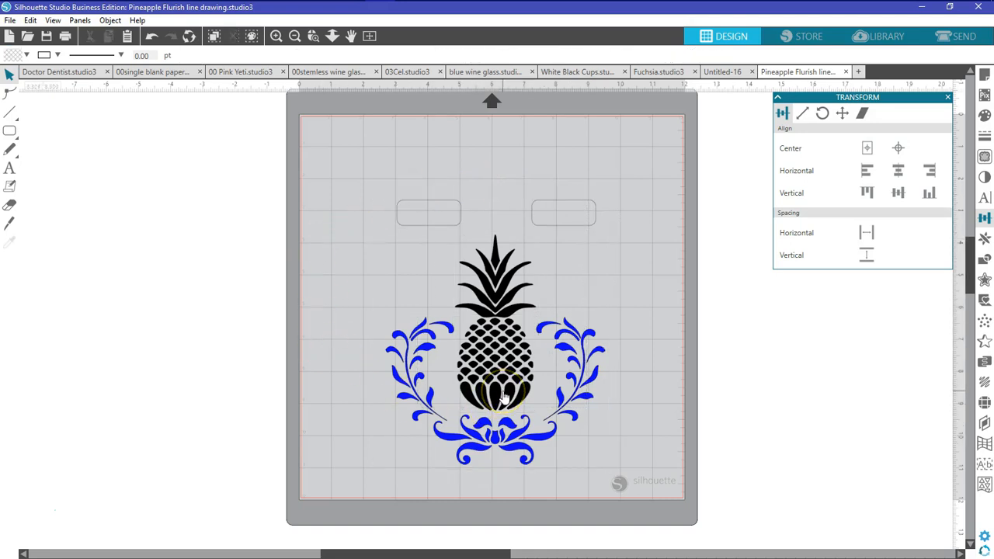
- Fill both rounded rectangles above the pineapple with the same blue as the flourish
{"action": "left_click", "coordinate": [416, 229]}
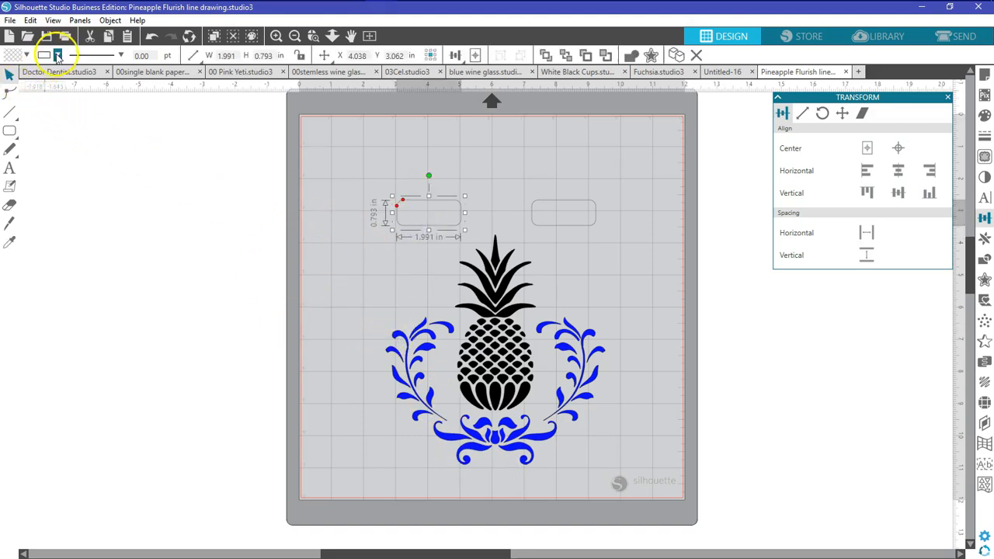
{"action": "left_click", "coordinate": [58, 56]}
{"action": "left_click", "coordinate": [26, 55]}
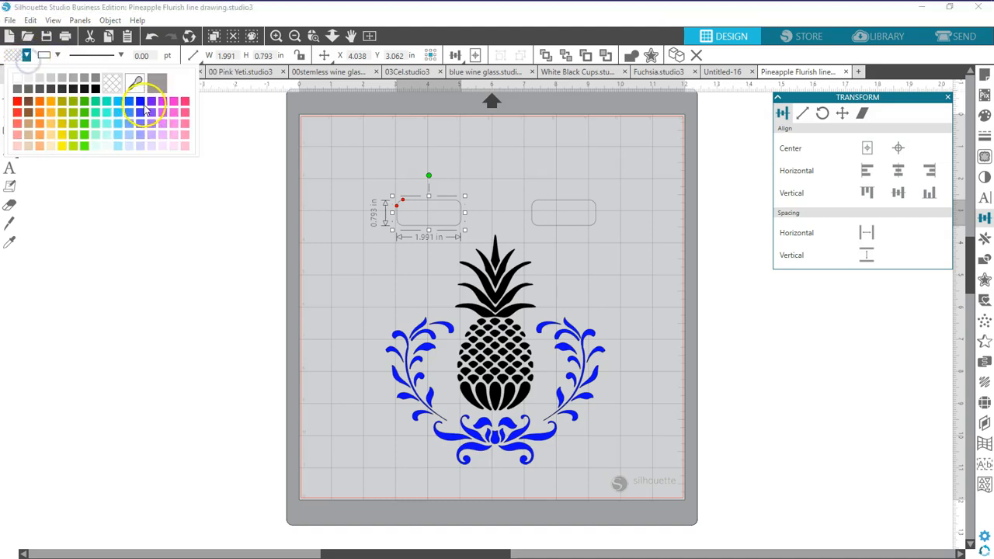
{"action": "left_click", "coordinate": [143, 104]}
{"action": "left_click", "coordinate": [570, 227]}
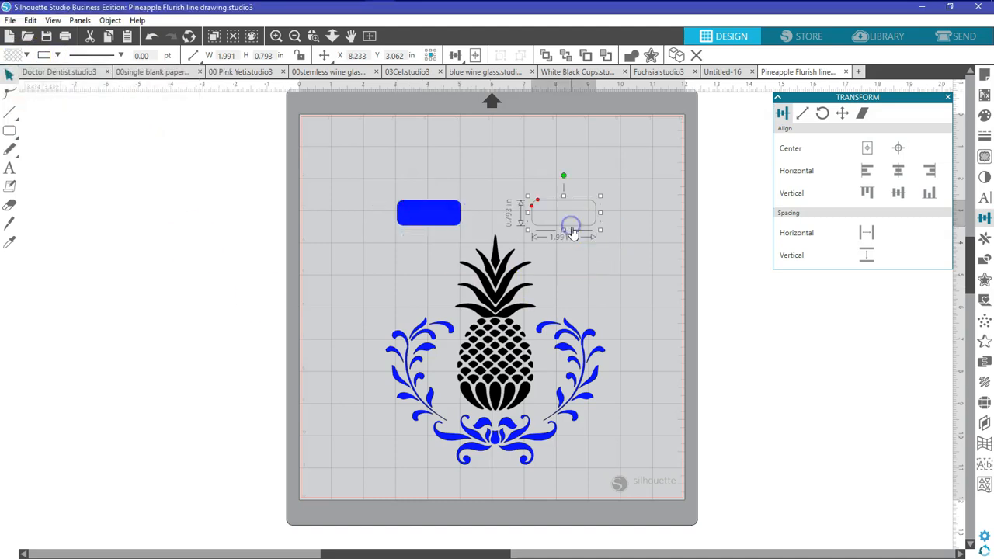
{"action": "left_click", "coordinate": [26, 54]}
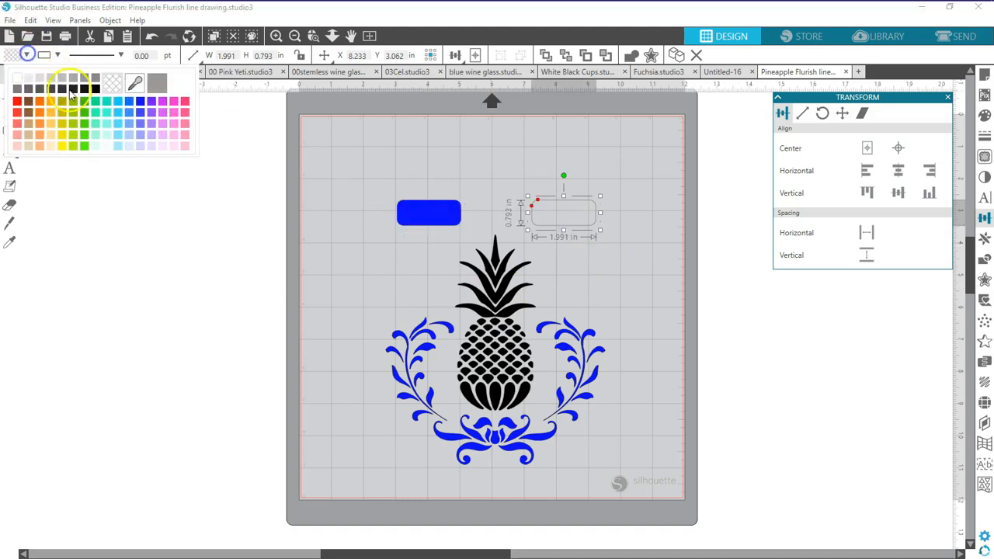
{"action": "left_click", "coordinate": [138, 106]}
- Duplicate the whole design with both rectangles and place the copy to the left of the original
{"action": "left_click_drag", "start_coordinate": [341, 157], "coordinate": [551, 503]}
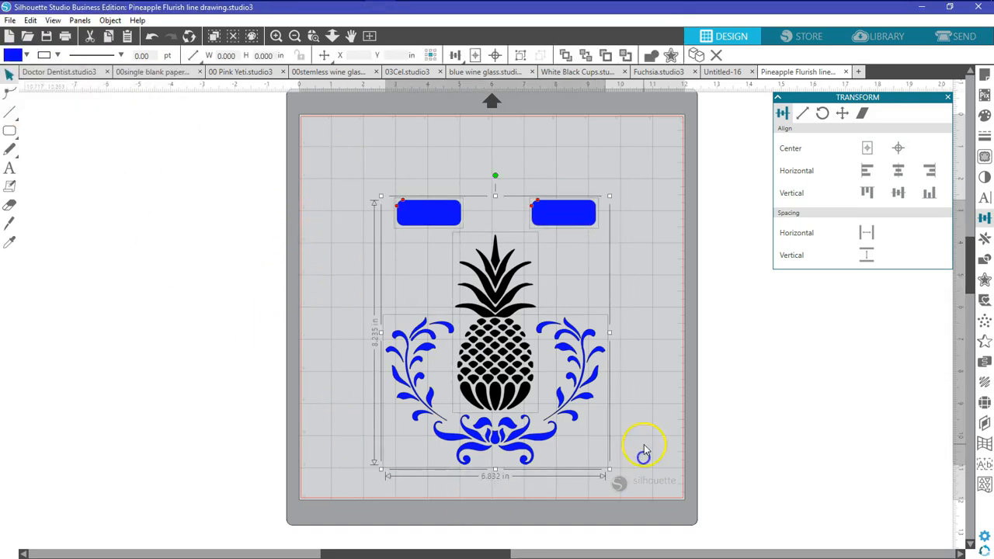
{"action": "right_click", "coordinate": [642, 449]}
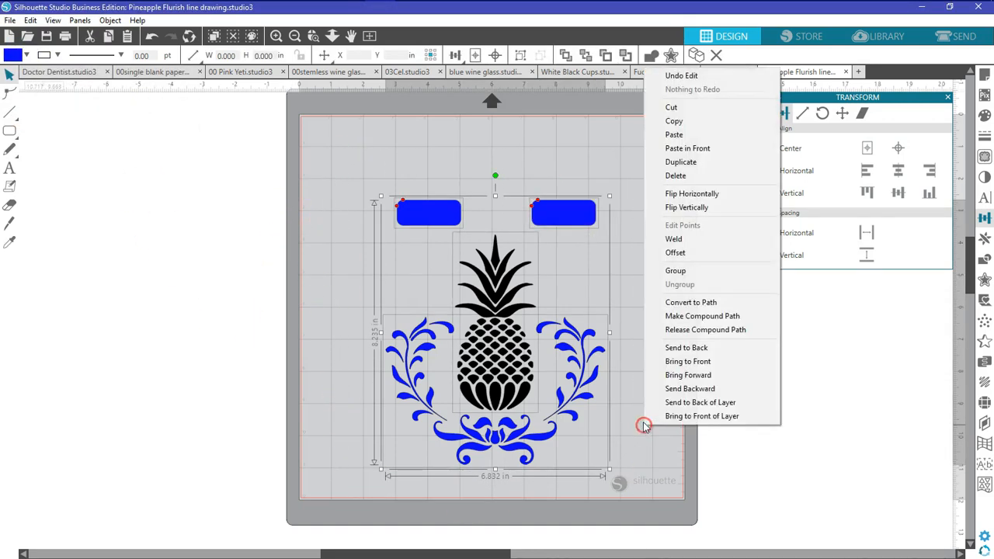
{"action": "left_click", "coordinate": [679, 162]}
{"action": "left_click_drag", "start_coordinate": [596, 388], "coordinate": [308, 382]}
{"action": "left_click", "coordinate": [405, 441]}
- Delete the pineapple from the original design on the mat and group the flourish with its two rectangles
{"action": "left_click", "coordinate": [512, 396]}
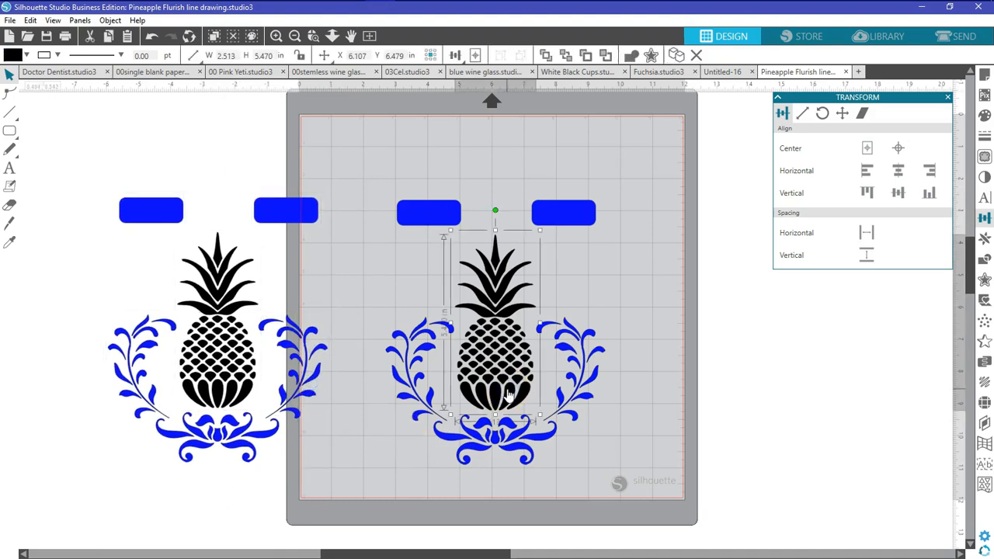
{"action": "key", "text": "Delete"}
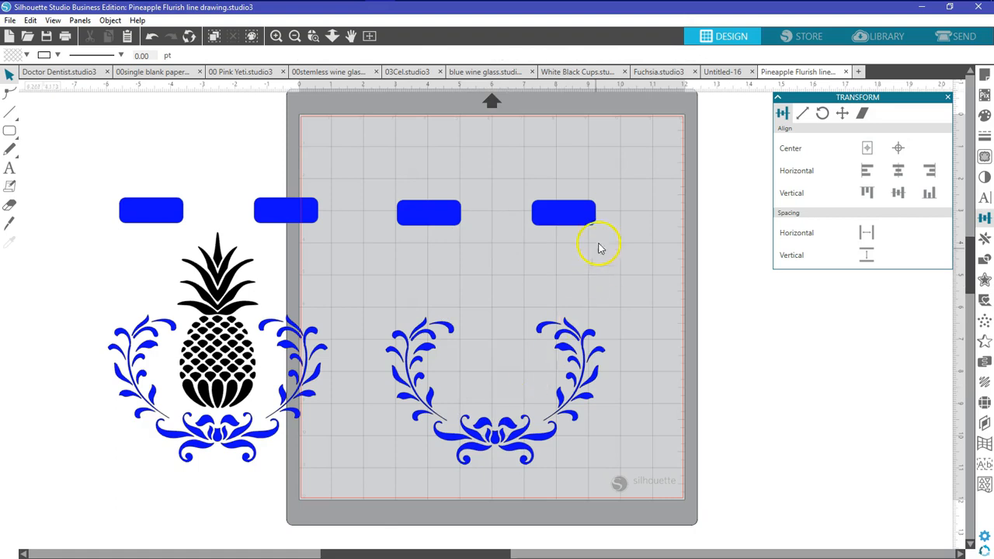
{"action": "left_click_drag", "start_coordinate": [632, 224], "coordinate": [371, 495]}
{"action": "right_click", "coordinate": [371, 496]}
{"action": "left_click", "coordinate": [388, 343]}
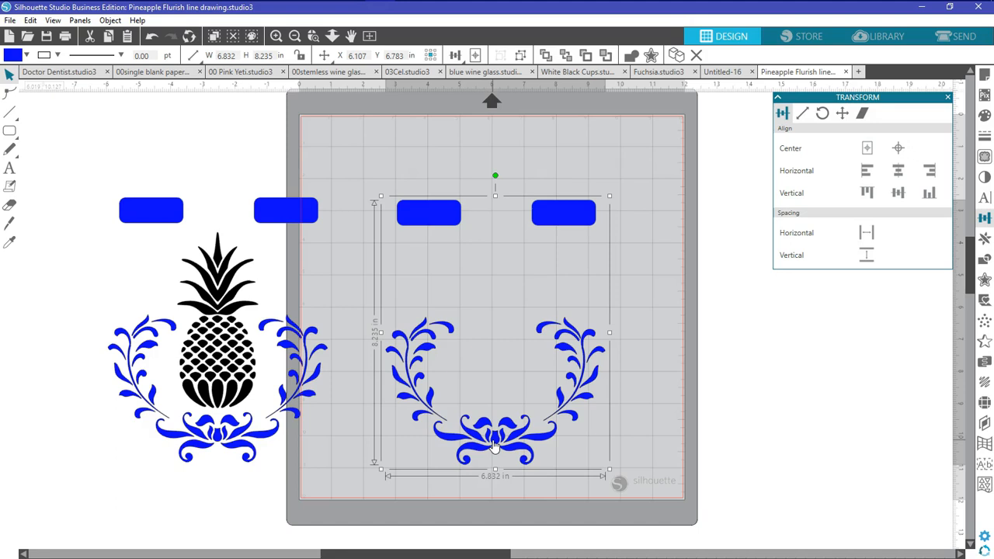
- Move the flourish group to the right, partly off the mat, and bring the full design copy onto the mat
{"action": "left_click_drag", "start_coordinate": [494, 444], "coordinate": [691, 413]}
{"action": "left_click_drag", "start_coordinate": [371, 178], "coordinate": [98, 485]}
{"action": "left_click_drag", "start_coordinate": [203, 444], "coordinate": [465, 438]}
{"action": "left_click", "coordinate": [245, 411]}
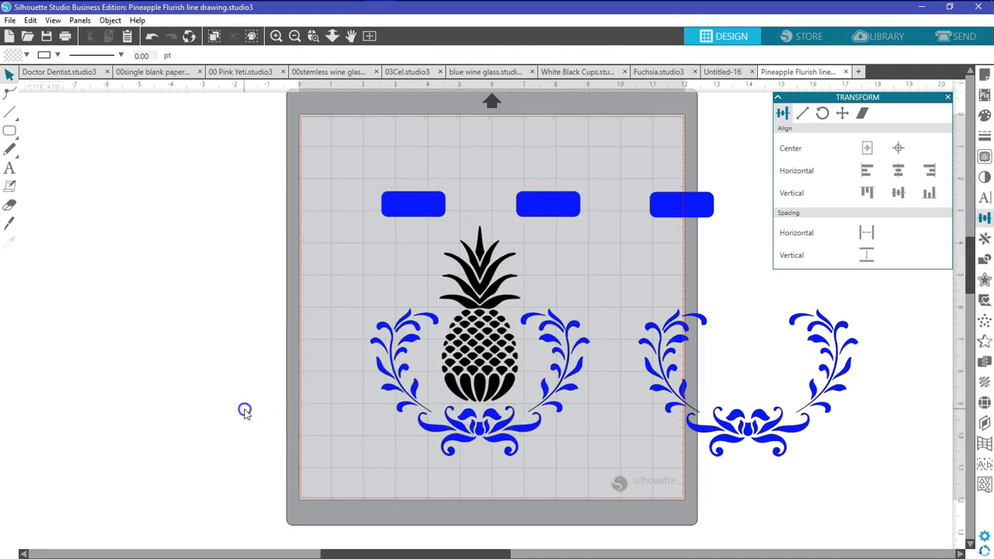
- Delete the flourish from the design copy and fill the two rectangles above its pineapple with black
{"action": "left_click", "coordinate": [481, 438]}
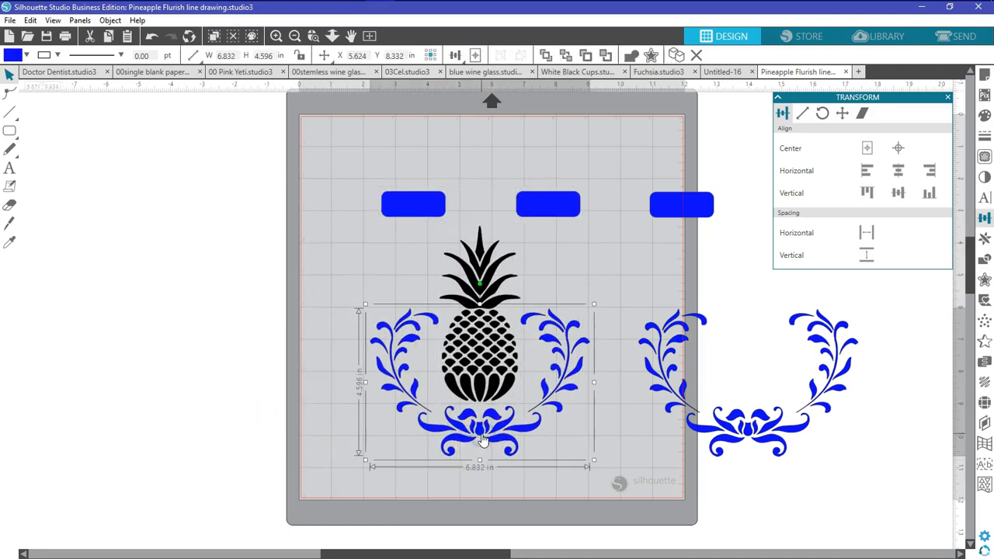
{"action": "key", "text": "Delete"}
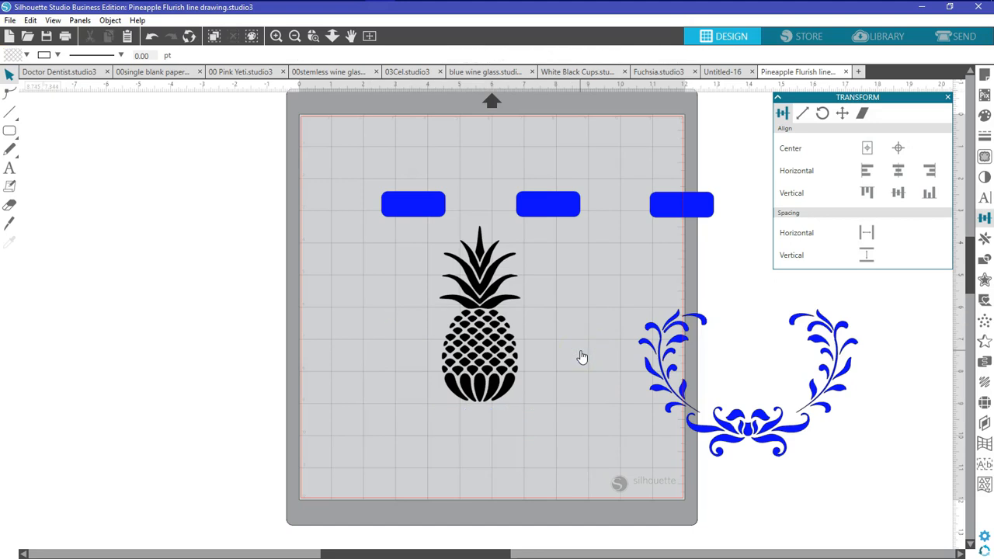
{"action": "left_click_drag", "start_coordinate": [331, 178], "coordinate": [562, 399]}
{"action": "left_click", "coordinate": [26, 58]}
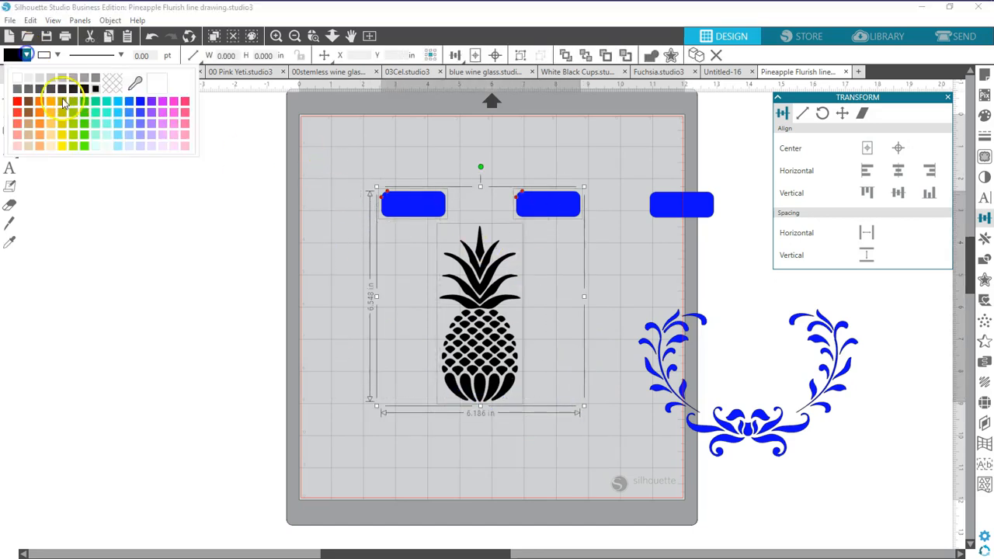
{"action": "left_click", "coordinate": [93, 72]}
{"action": "left_click", "coordinate": [114, 279]}
- Group the black pineapple with its two black rectangles
{"action": "left_click_drag", "start_coordinate": [340, 156], "coordinate": [583, 422]}
{"action": "right_click", "coordinate": [582, 421]}
{"action": "left_click", "coordinate": [616, 269]}
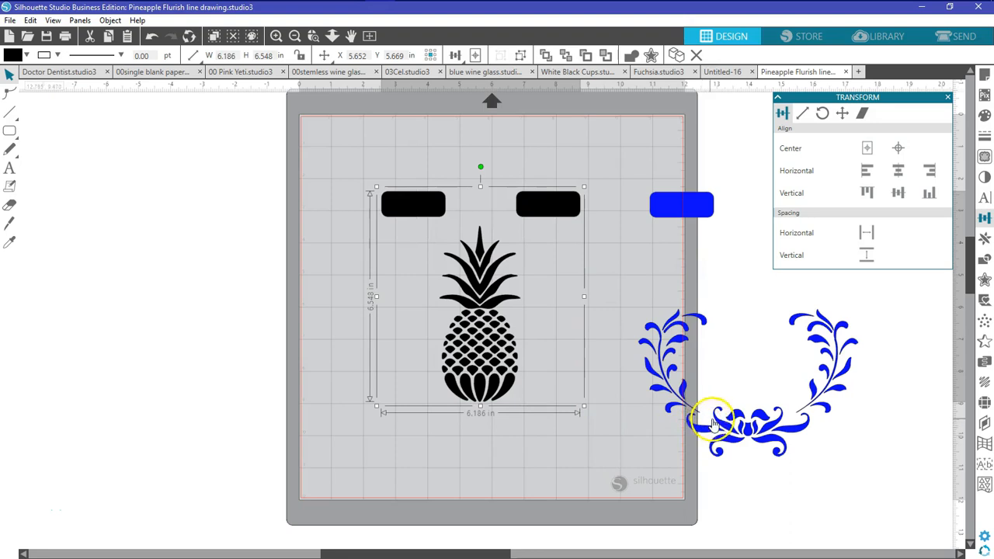
- Place the black pineapple group in the mat's upper left corner and the blue flourish group at the lower right
{"action": "left_click_drag", "start_coordinate": [494, 389], "coordinate": [423, 326]}
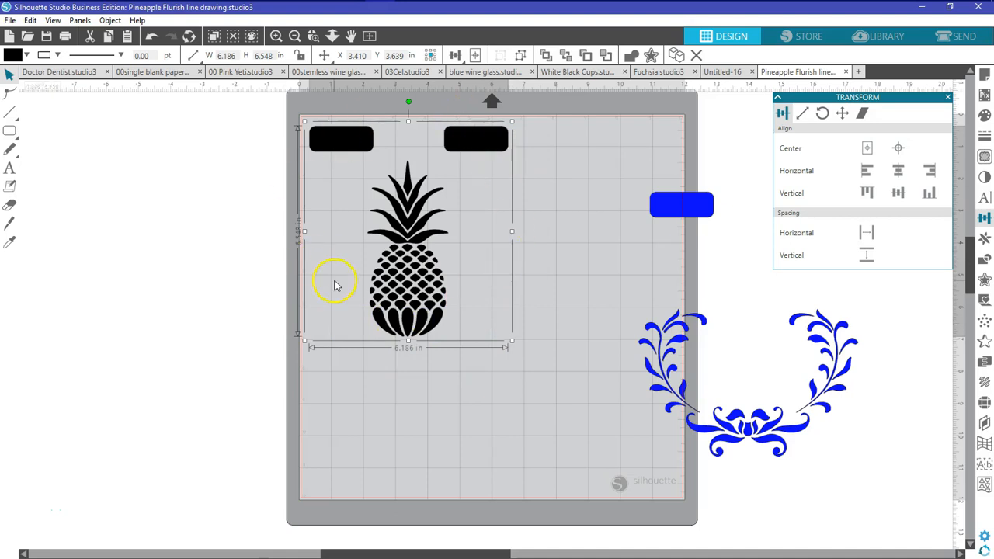
{"action": "left_click_drag", "start_coordinate": [752, 435], "coordinate": [545, 450]}
{"action": "left_click", "coordinate": [762, 283]}
{"action": "left_click", "coordinate": [485, 247]}
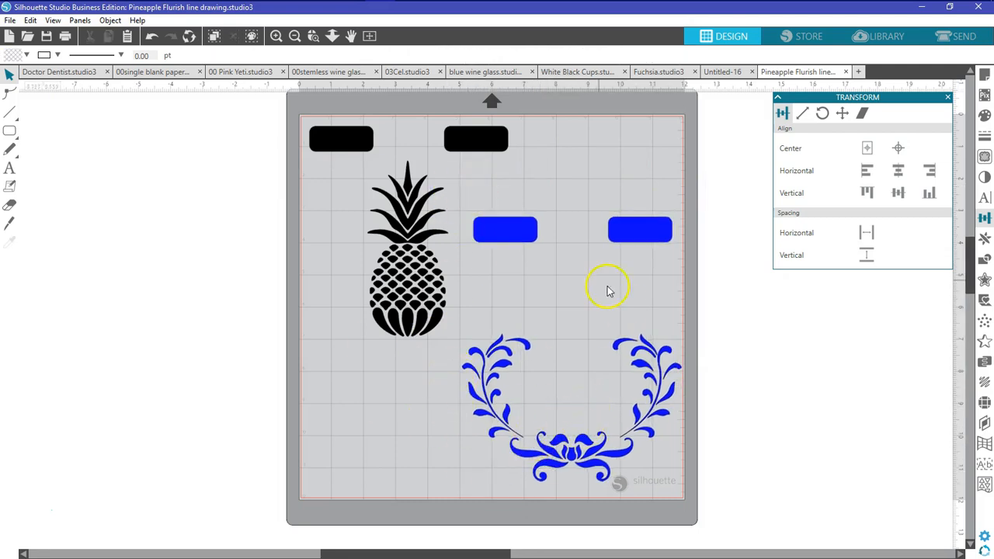
- Move the blue flourish group toward the mat's center and align the black pineapple group over it, matching the registration rectangles
{"action": "left_click_drag", "start_coordinate": [567, 454], "coordinate": [516, 428]}
{"action": "left_click", "coordinate": [400, 309]}
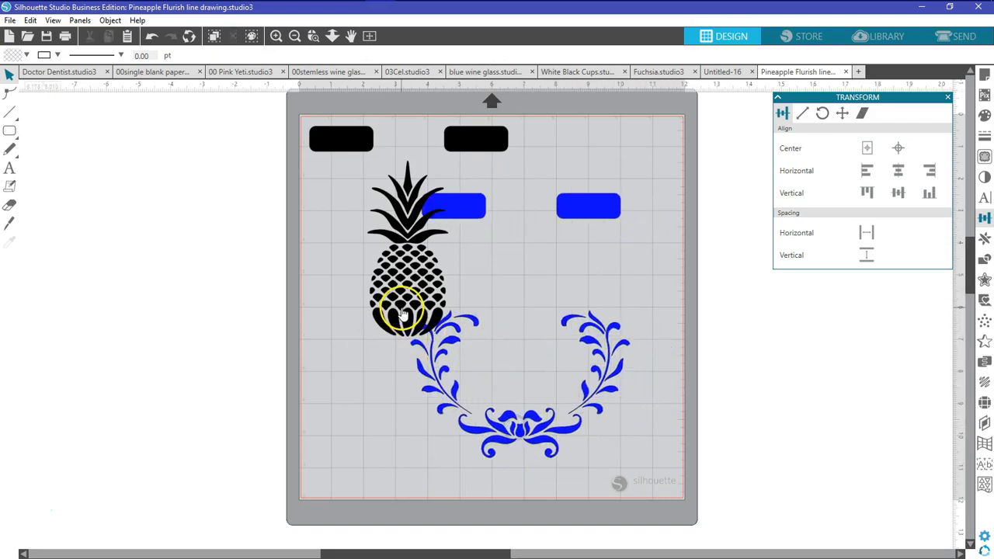
{"action": "left_click_drag", "start_coordinate": [400, 309], "coordinate": [515, 378]}
{"action": "key", "text": "Escape"}
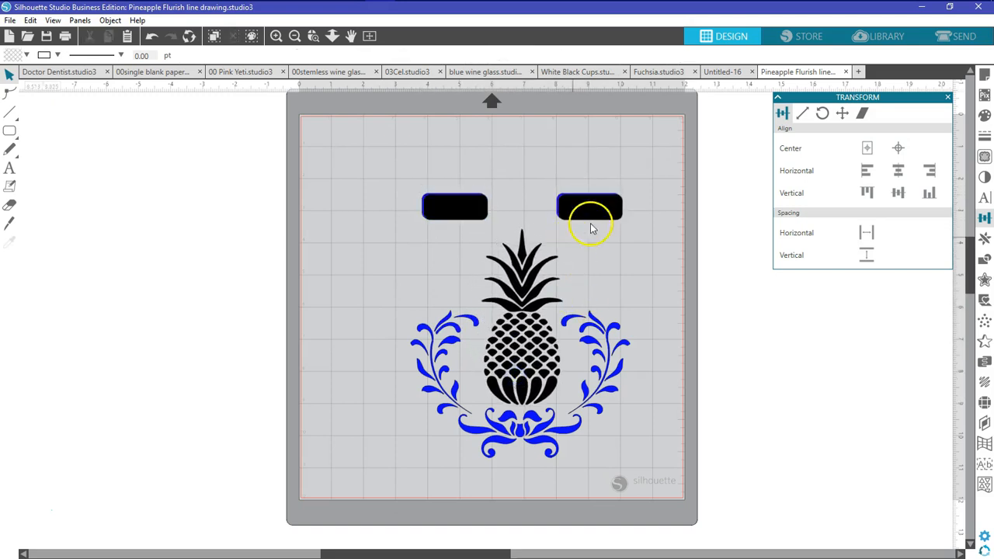
{"action": "left_click", "coordinate": [543, 345]}
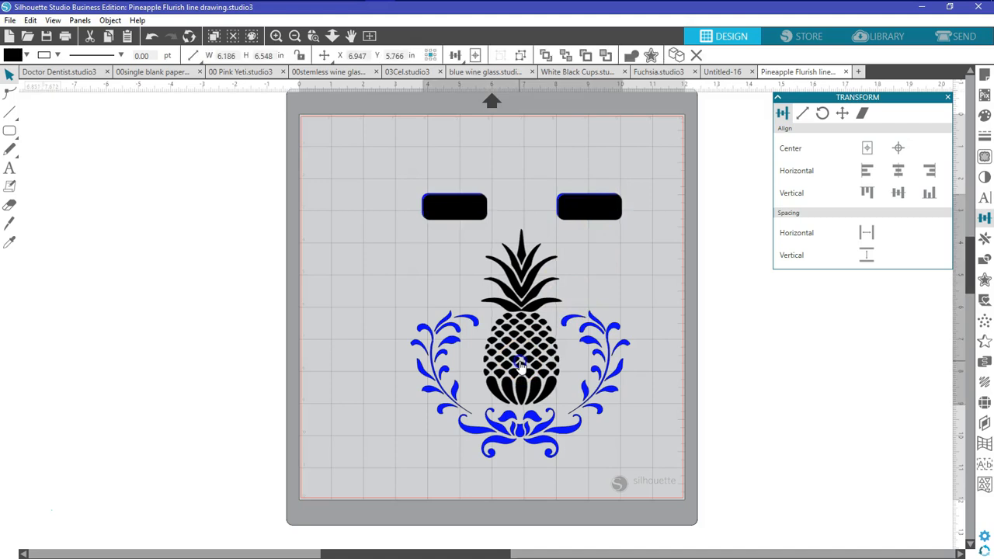
{"action": "left_click_drag", "start_coordinate": [518, 363], "coordinate": [520, 364]}
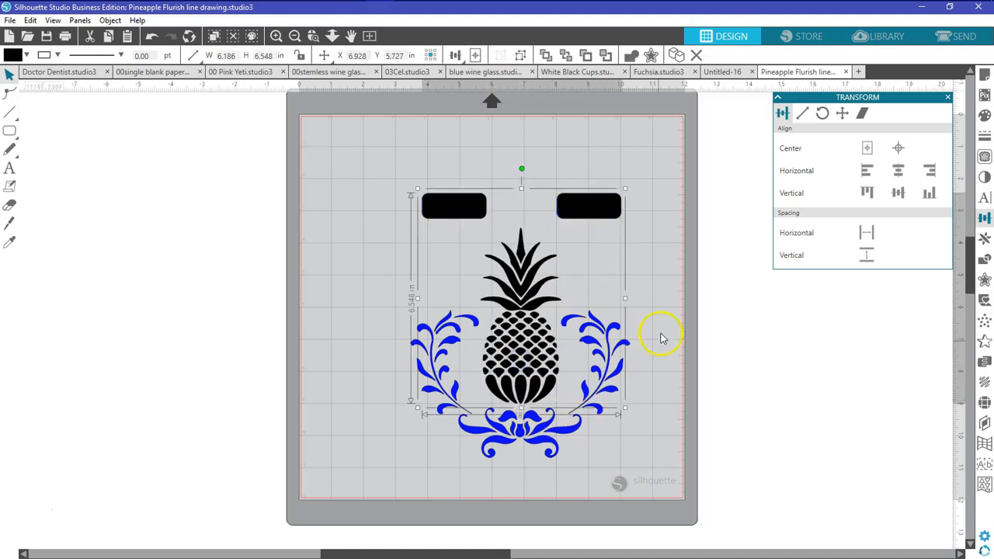
{"action": "left_click", "coordinate": [664, 273]}
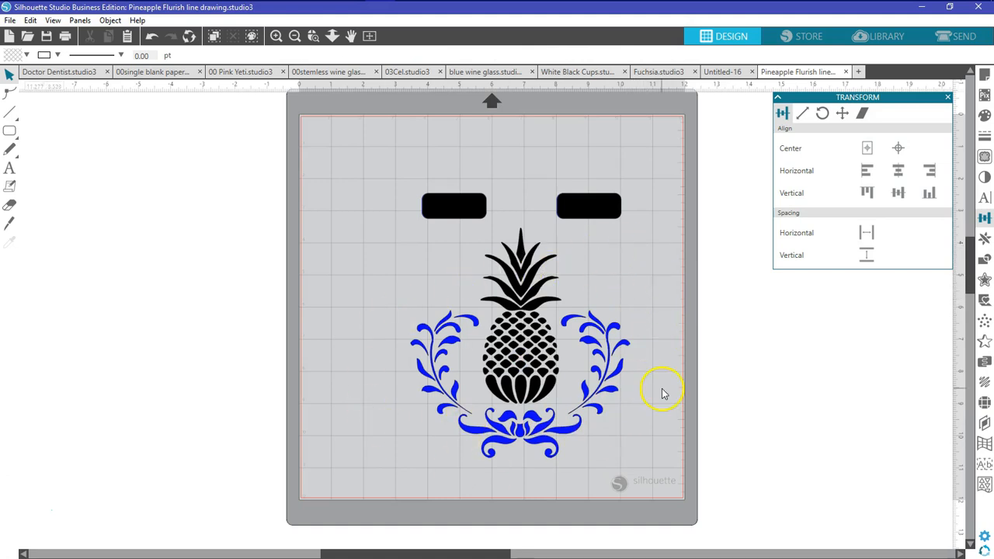
- Move the black pineapple group partly off the mat's left side and draw a rectangle around the blue flourish and its registration rectangles
{"action": "left_click_drag", "start_coordinate": [536, 359], "coordinate": [269, 382]}
{"action": "left_click", "coordinate": [377, 437]}
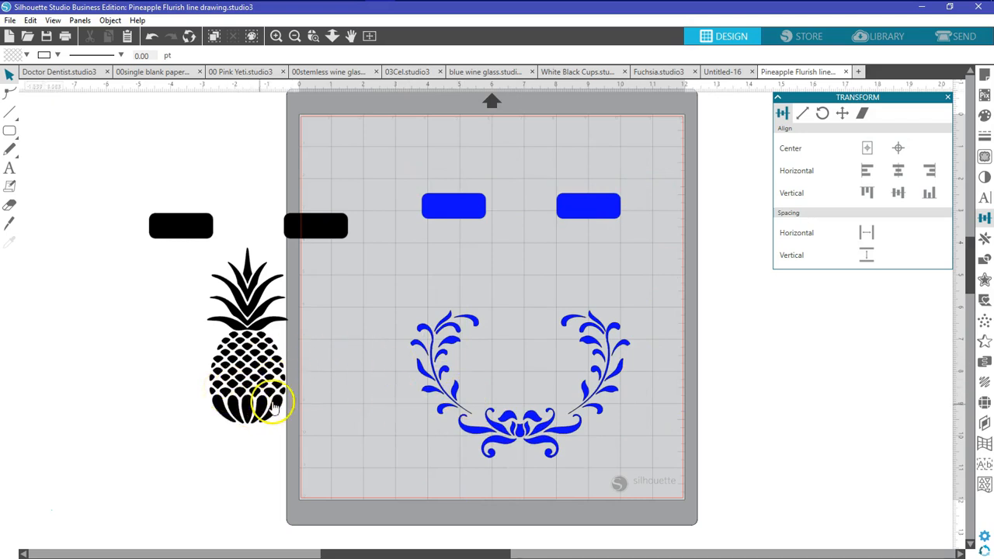
{"action": "left_click_drag", "start_coordinate": [253, 365], "coordinate": [238, 363]}
{"action": "left_click", "coordinate": [184, 243]}
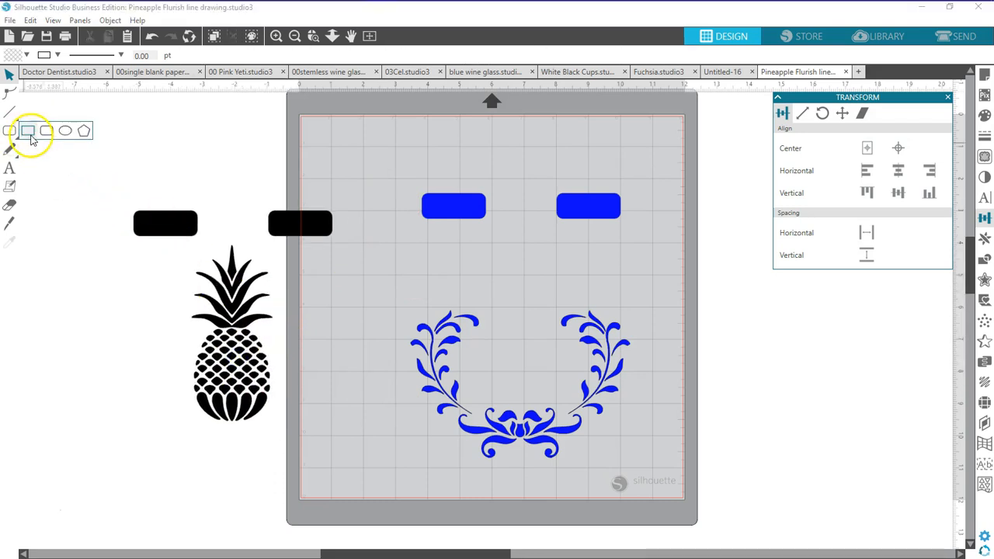
{"action": "left_click", "coordinate": [32, 133]}
{"action": "mouse_move", "coordinate": [387, 171]}
{"action": "left_mouse_down"}
{"action": "mouse_move", "coordinate": [386, 299]}
{"action": "mouse_move", "coordinate": [435, 501]}
{"action": "mouse_move", "coordinate": [645, 475]}
{"action": "mouse_move", "coordinate": [646, 466]}
{"action": "left_mouse_up"}
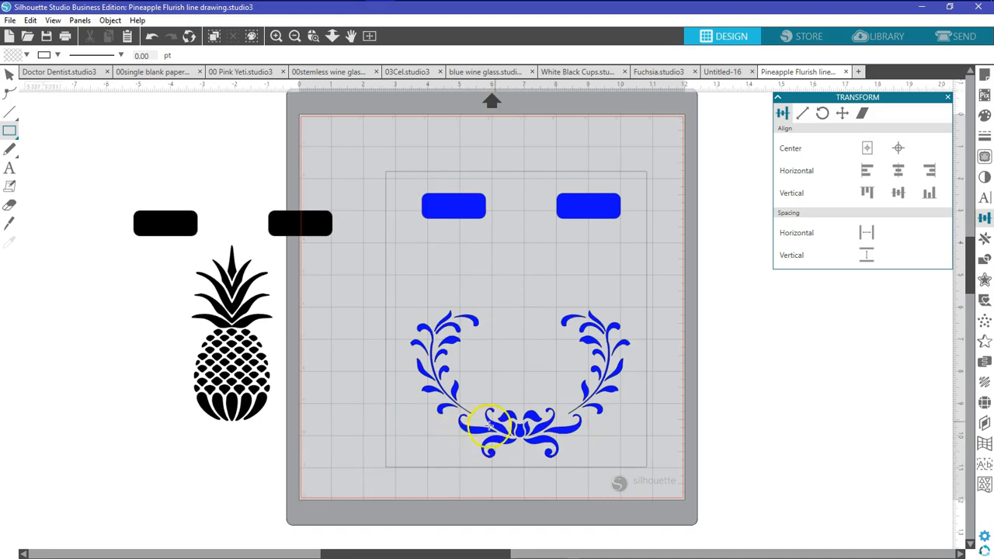
{"action": "left_click_drag", "start_coordinate": [370, 172], "coordinate": [679, 480]}
{"action": "left_click_drag", "start_coordinate": [673, 382], "coordinate": [10, 79]}
{"action": "left_click", "coordinate": [150, 38]}
{"action": "left_click", "coordinate": [149, 38]}
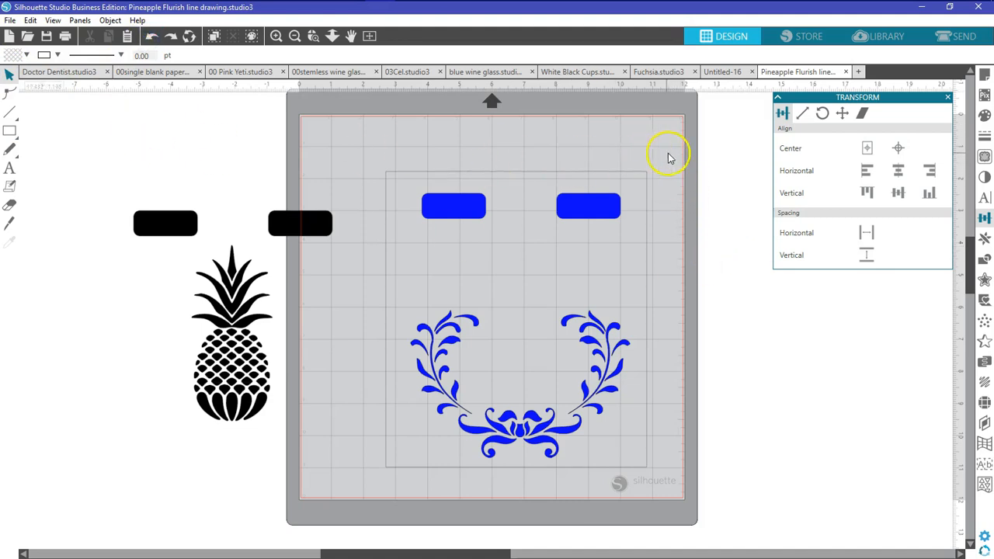
- Move the boxed blue flourish group onto the black pineapple group, aligning the blue registration rectangles with the black ones
{"action": "left_click_drag", "start_coordinate": [669, 158], "coordinate": [614, 453]}
{"action": "left_click_drag", "start_coordinate": [505, 432], "coordinate": [229, 452]}
{"action": "left_click", "coordinate": [391, 463]}
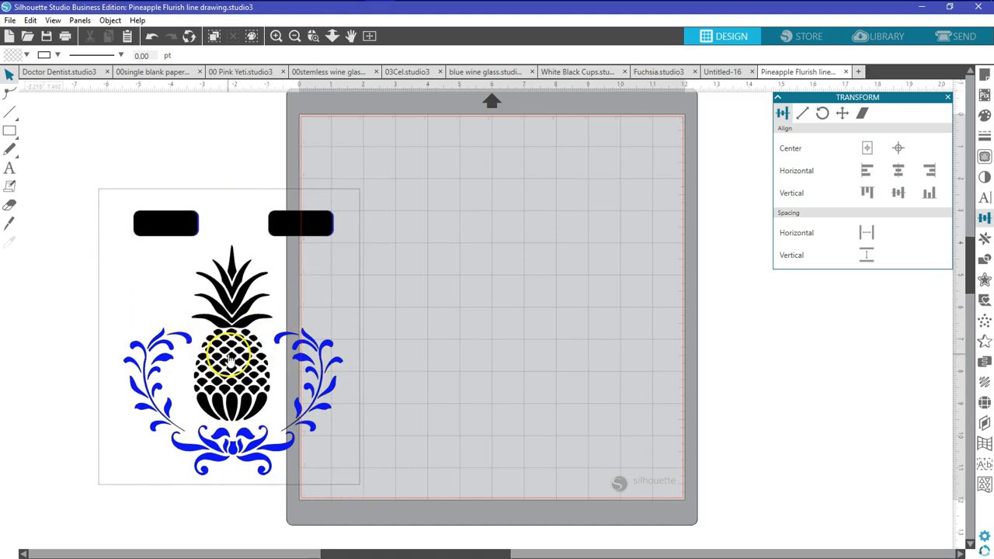
- Bring the black pineapple group back onto the mat and delete the rectangle enclosing the blue flourish
{"action": "left_click_drag", "start_coordinate": [231, 357], "coordinate": [534, 400]}
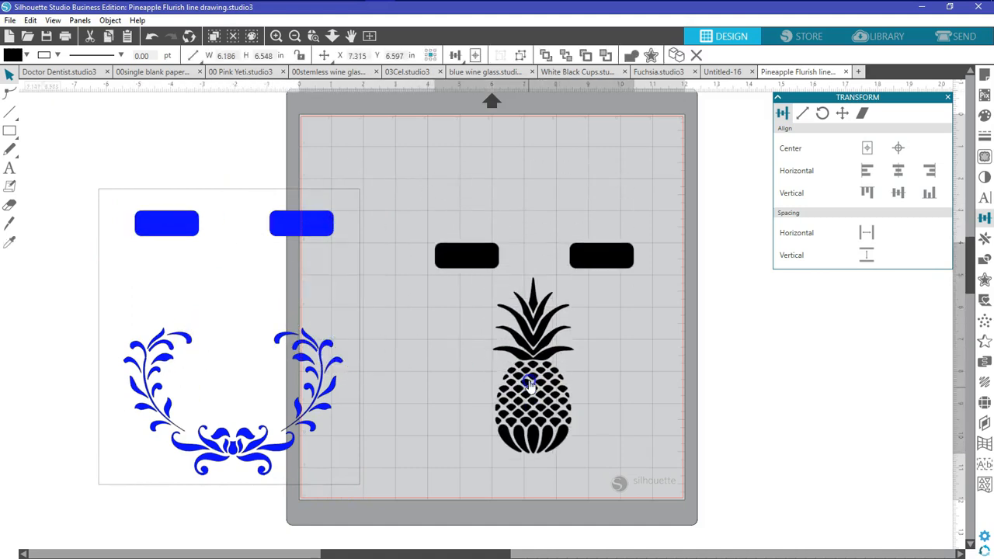
{"action": "left_click", "coordinate": [349, 363]}
{"action": "key", "text": "Delete"}
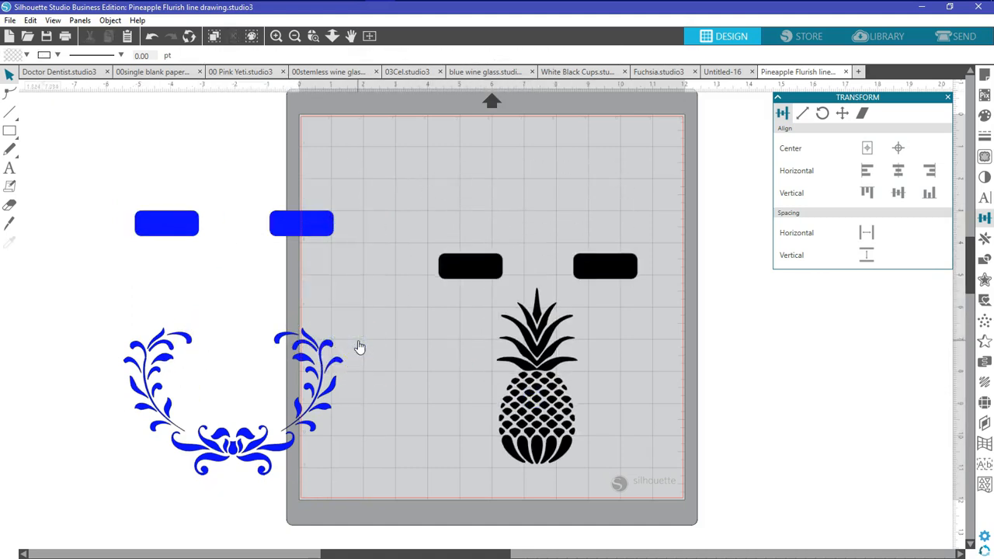
- Draw a rectangle about 6.9 in wide and 7.3 in high around the black pineapple and its registration rectangles
{"action": "left_click", "coordinate": [9, 131]}
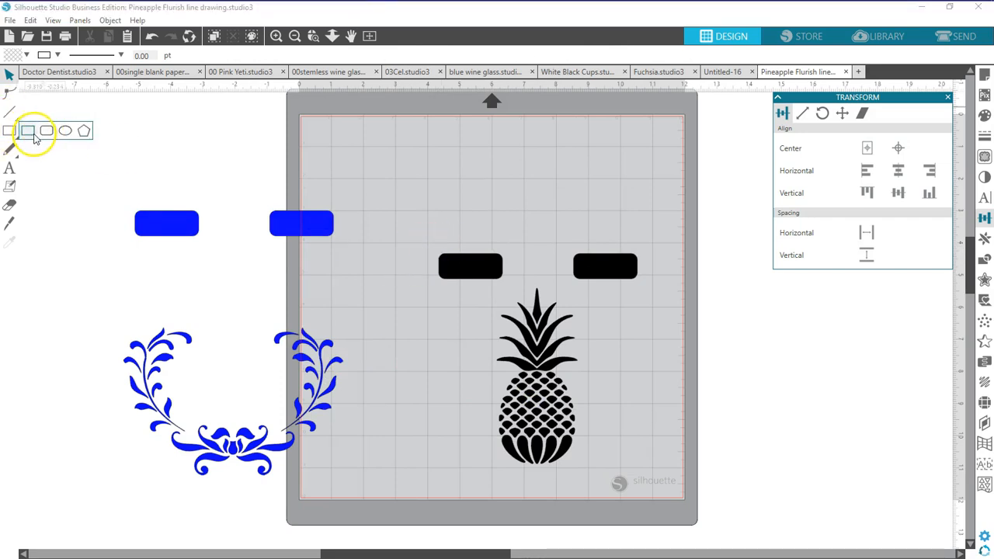
{"action": "left_click", "coordinate": [30, 131]}
{"action": "left_click_drag", "start_coordinate": [430, 236], "coordinate": [651, 469]}
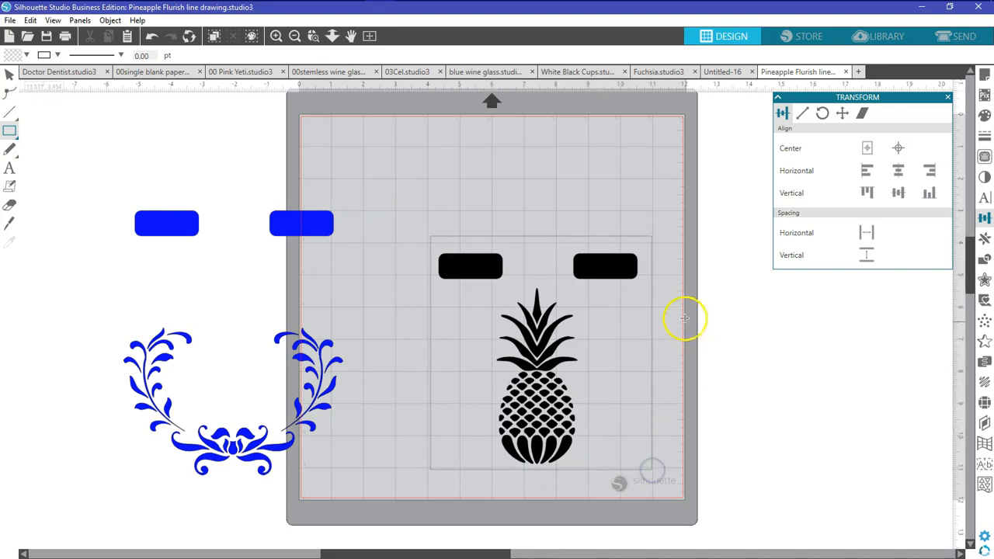
{"action": "left_click", "coordinate": [9, 78]}
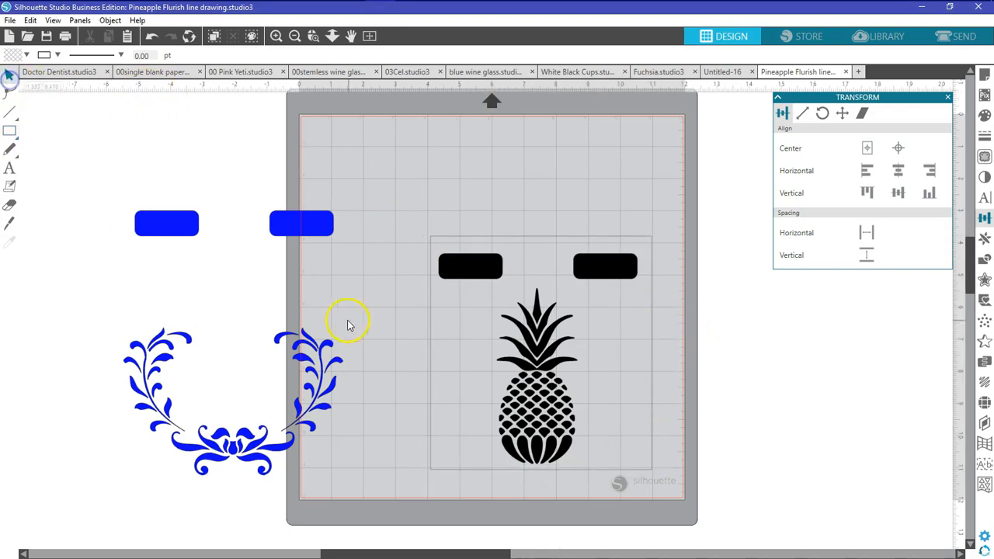
{"action": "left_click", "coordinate": [431, 351]}
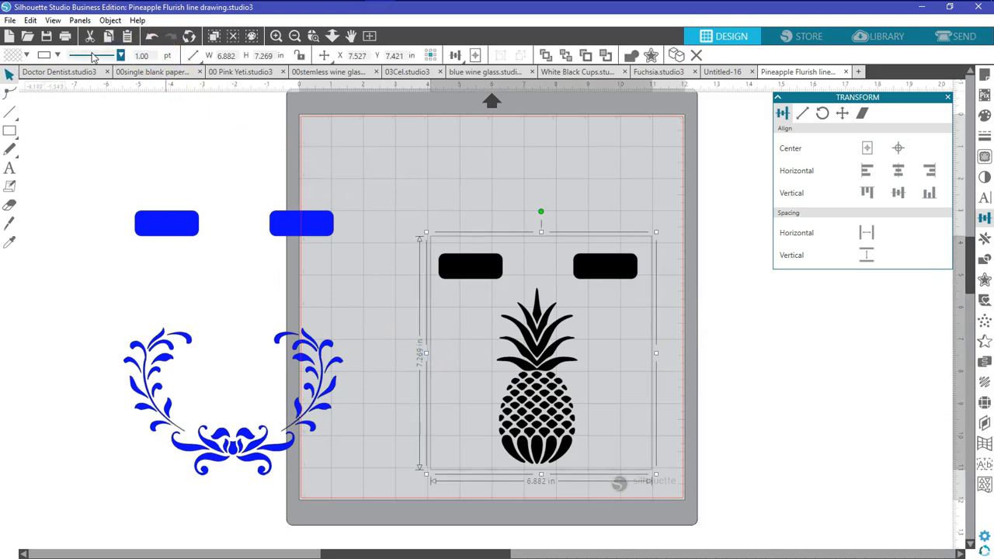
{"action": "left_click", "coordinate": [380, 205]}
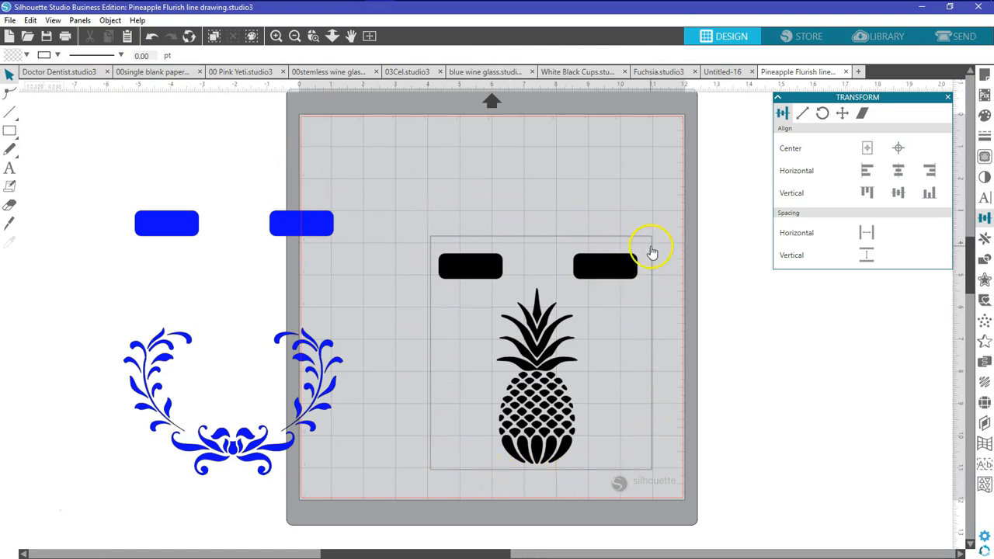
- Move the black pineapple group together with its enclosing rectangle over the blue flourish, matching up the registration rectangles
{"action": "left_click_drag", "start_coordinate": [679, 235], "coordinate": [573, 410]}
{"action": "left_click_drag", "start_coordinate": [551, 421], "coordinate": [248, 381]}
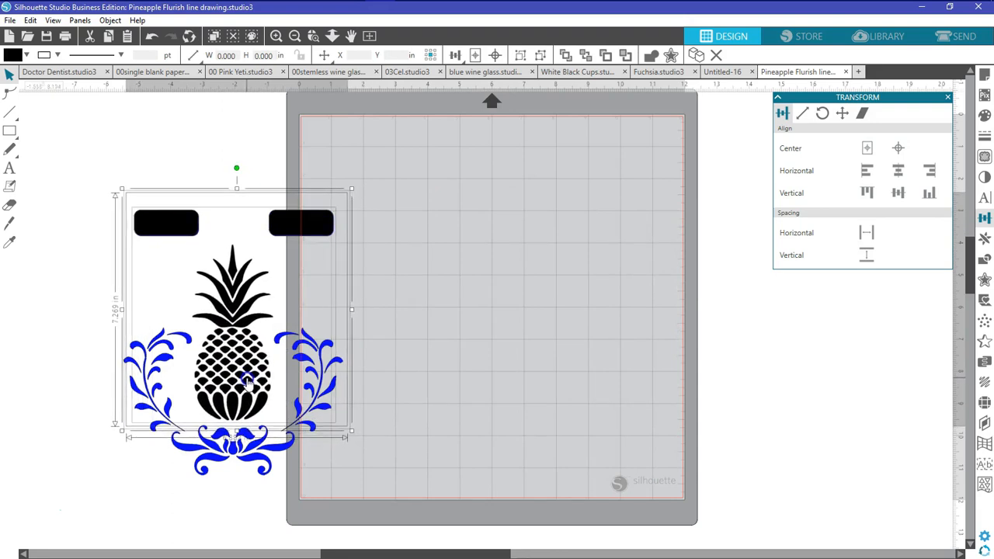
{"action": "left_click", "coordinate": [441, 357]}
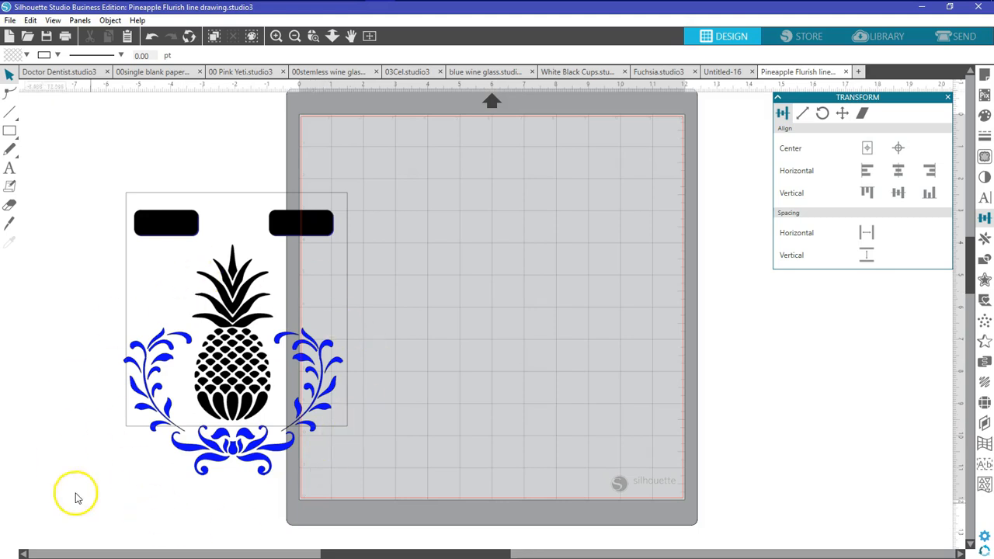
- Return the black pineapple group to the middle of the mat and delete the enclosing rectangle left around the flourish
{"action": "left_click_drag", "start_coordinate": [267, 398], "coordinate": [515, 419]}
{"action": "left_click", "coordinate": [348, 429]}
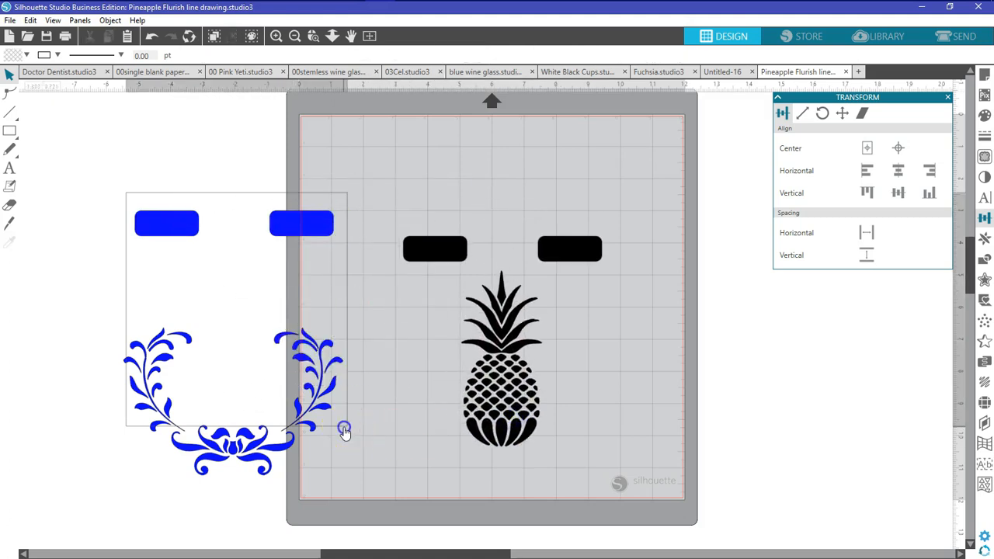
{"action": "left_click", "coordinate": [345, 433]}
- Move the blue flourish group around the pineapple on the mat, aligning its registration rectangles with the black ones
{"action": "left_click_drag", "start_coordinate": [301, 422], "coordinate": [305, 406]}
{"action": "left_click", "coordinate": [299, 434]}
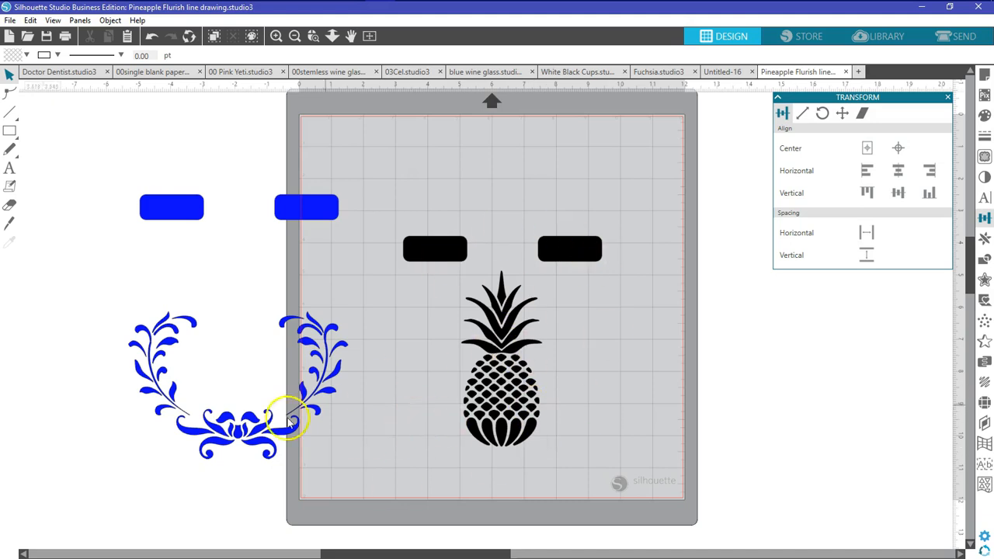
{"action": "left_click_drag", "start_coordinate": [260, 443], "coordinate": [512, 482]}
{"action": "left_click", "coordinate": [630, 310]}
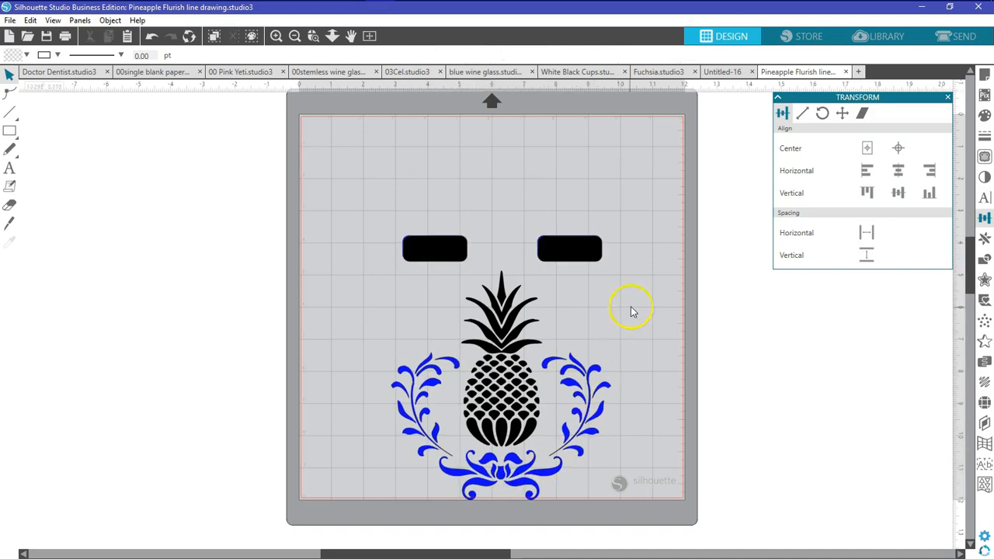